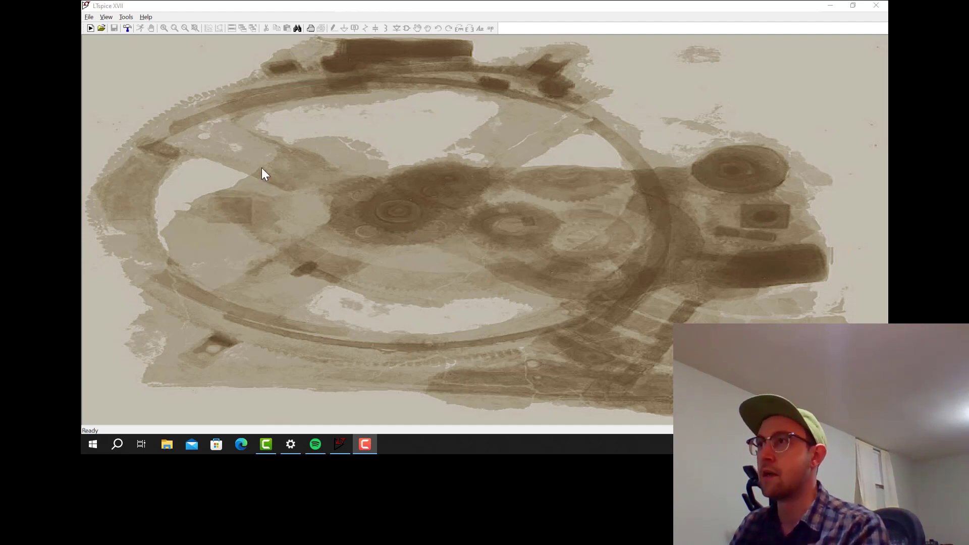
Start a new blank schematic, Draft2.asc.
{"action": "left_click", "coordinate": [90, 28]}
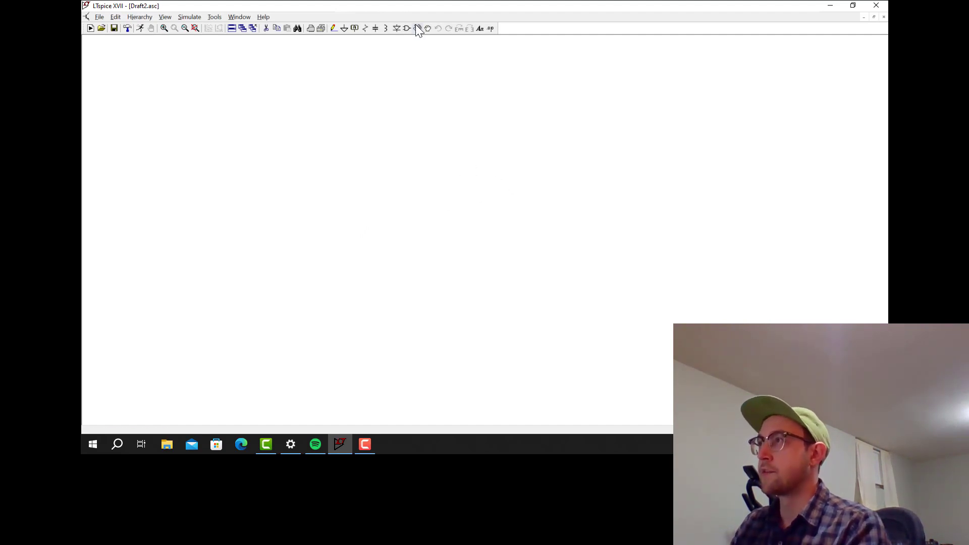
Place voltage source V1 on the left side of the schematic.
{"action": "left_click", "coordinate": [408, 28]}
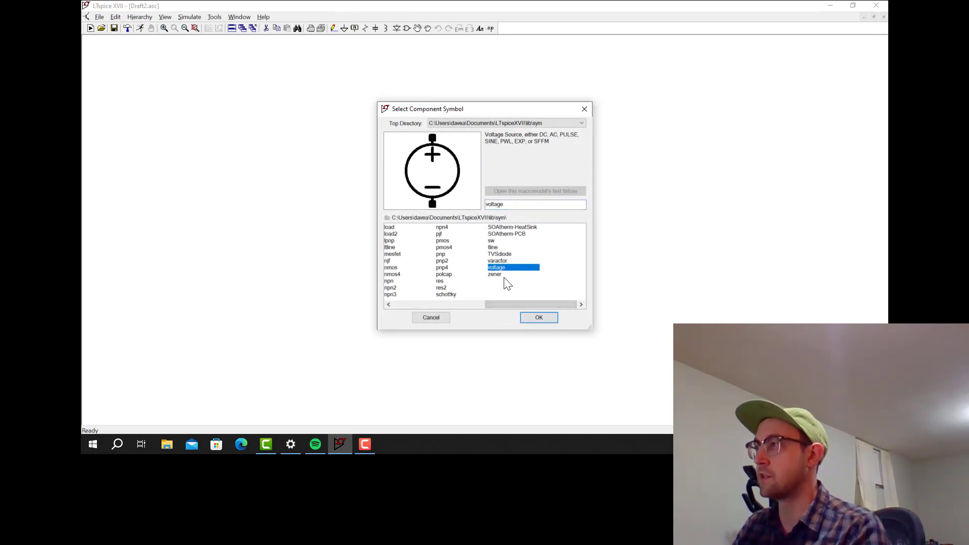
{"action": "left_click_drag", "start_coordinate": [504, 303], "coordinate": [497, 279]}
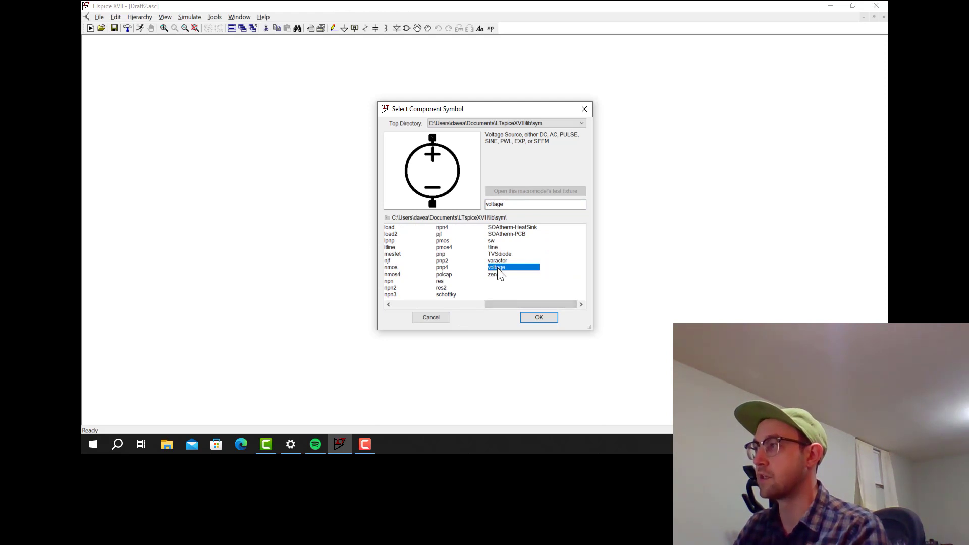
{"action": "left_click", "coordinate": [539, 318]}
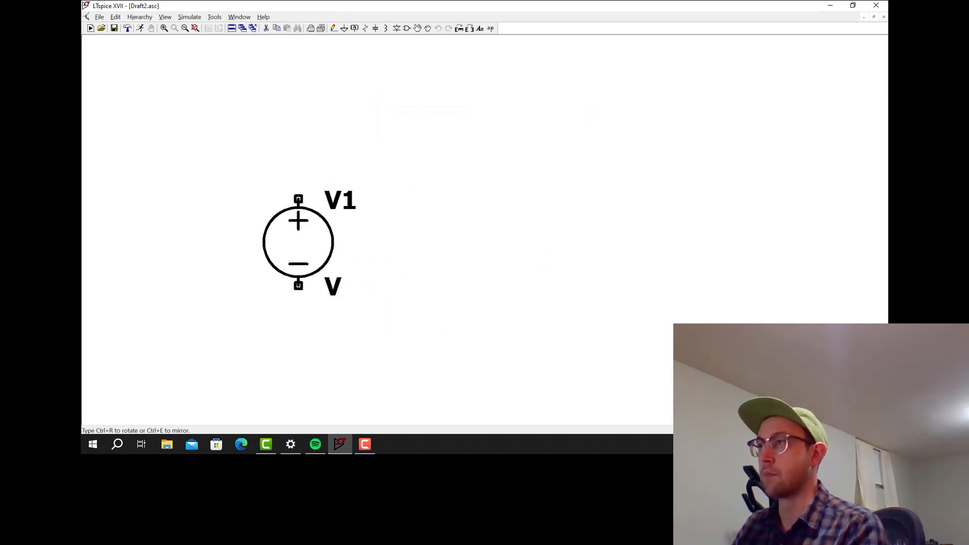
{"action": "left_click", "coordinate": [298, 242]}
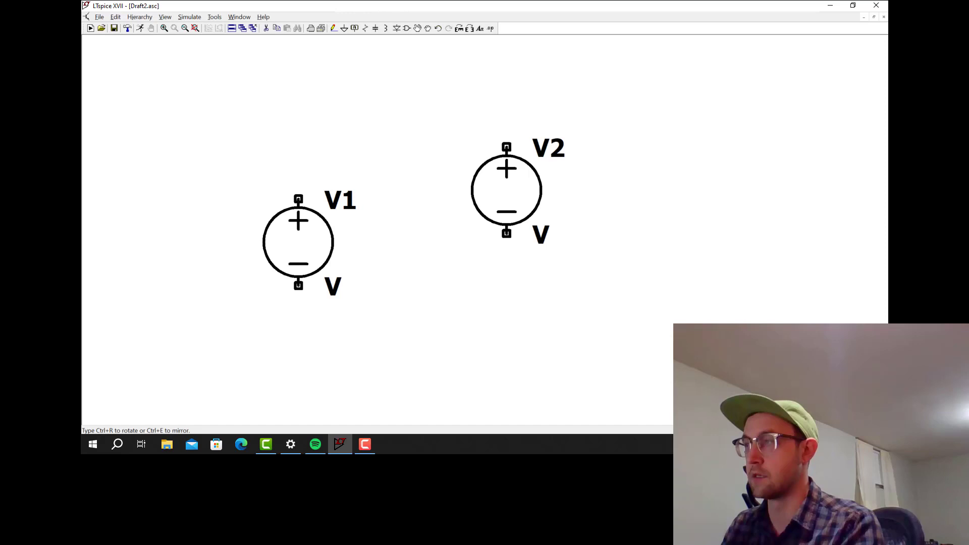
{"action": "key", "text": "Escape"}
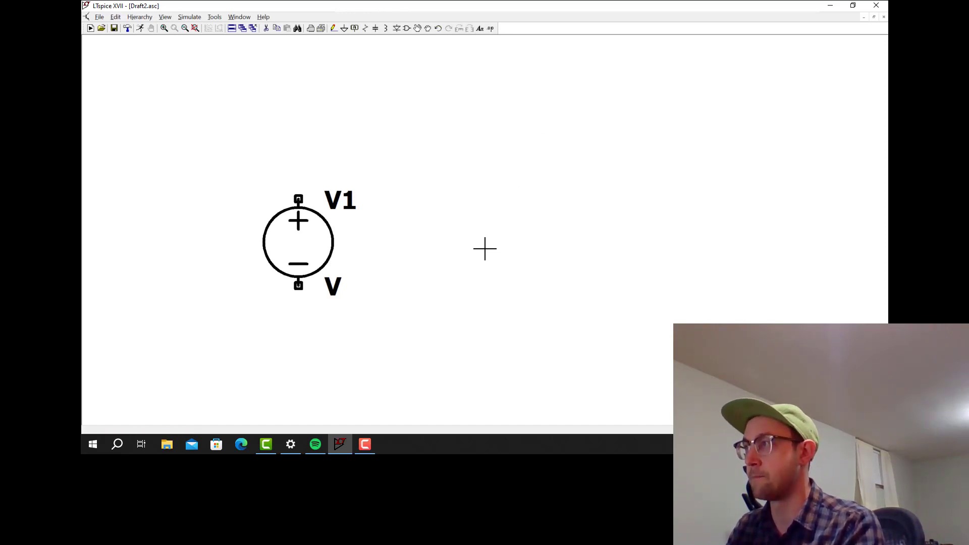
Place a ground symbol below the schematic centre.
{"action": "left_click", "coordinate": [407, 29]}
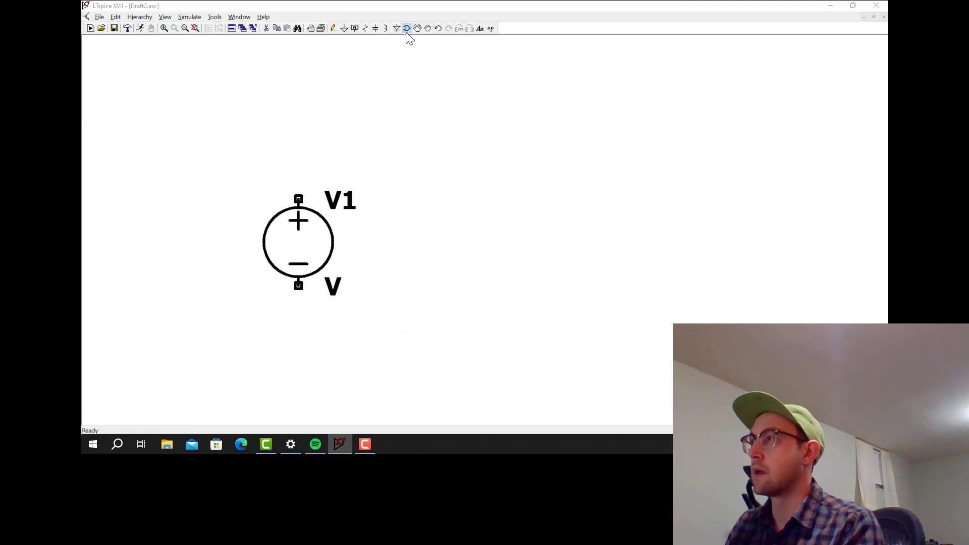
{"action": "left_click_drag", "start_coordinate": [484, 303], "coordinate": [434, 304]}
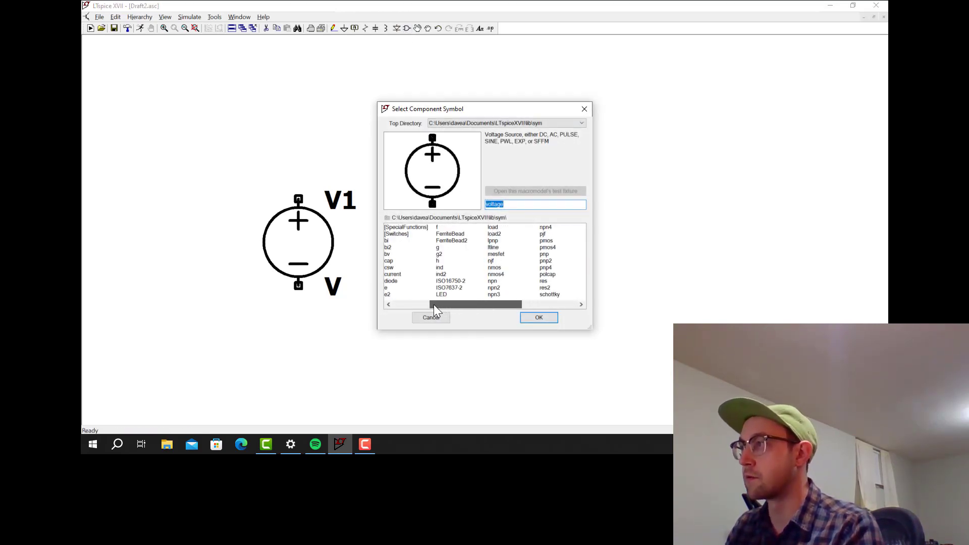
{"action": "type", "text": "g"}
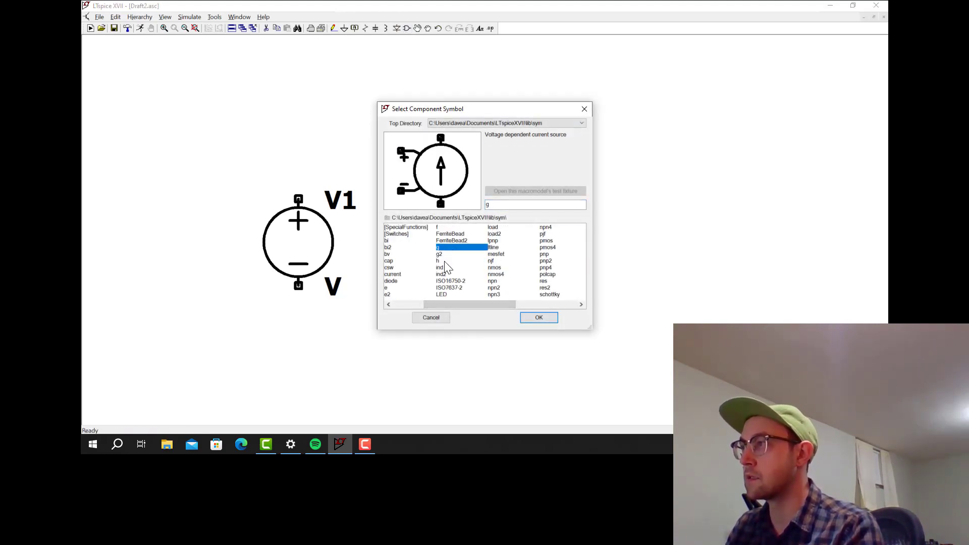
{"action": "left_click_drag", "start_coordinate": [453, 304], "coordinate": [423, 305]}
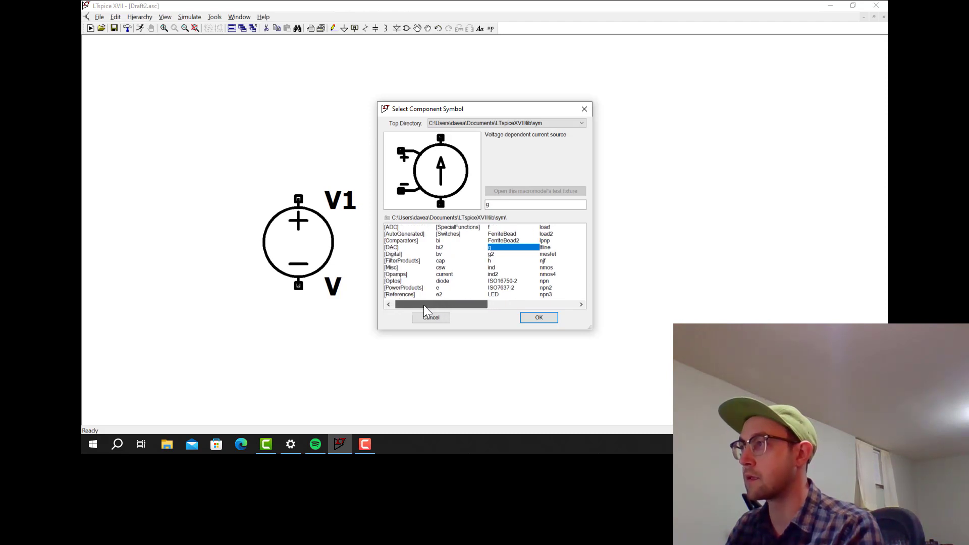
{"action": "left_click", "coordinate": [436, 317]}
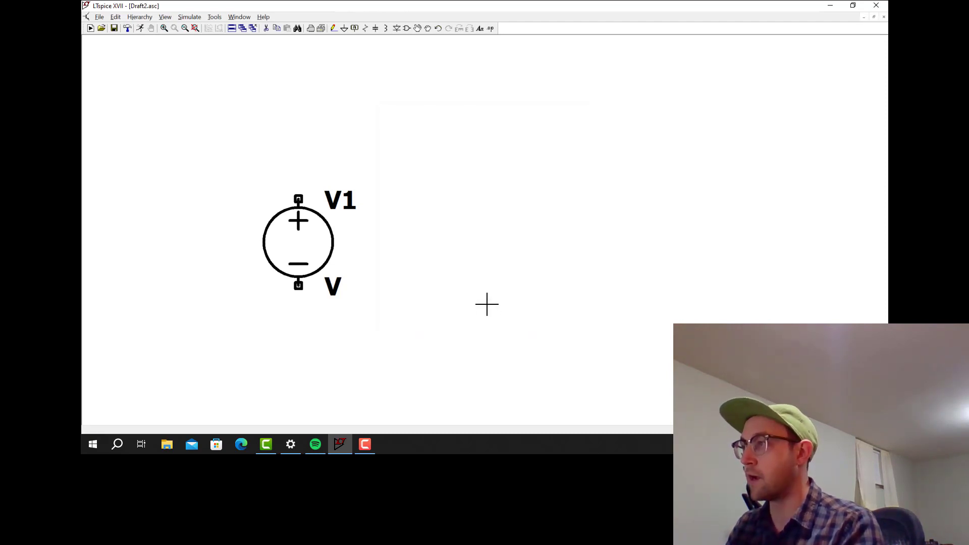
{"action": "key", "text": "g"}
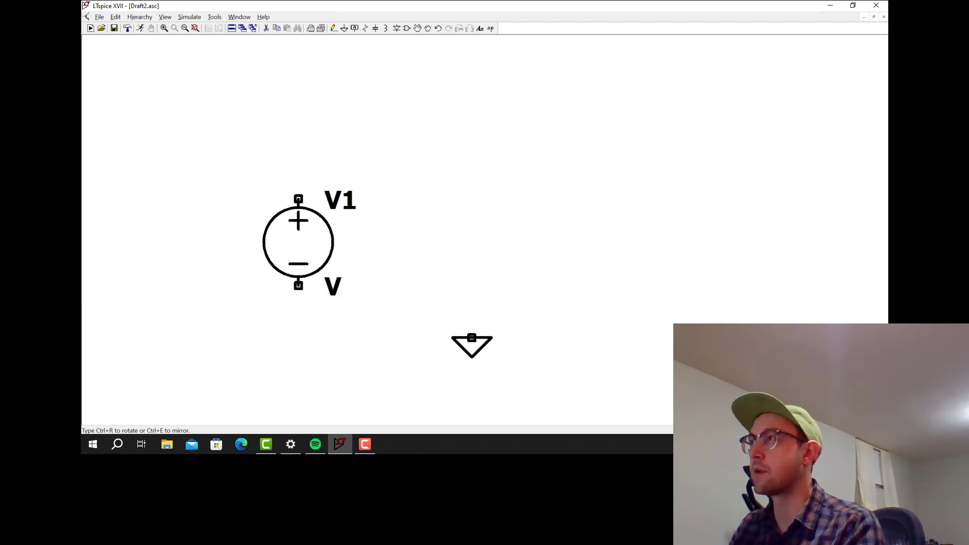
{"action": "left_click", "coordinate": [471, 337]}
{"action": "key", "text": "Escape"}
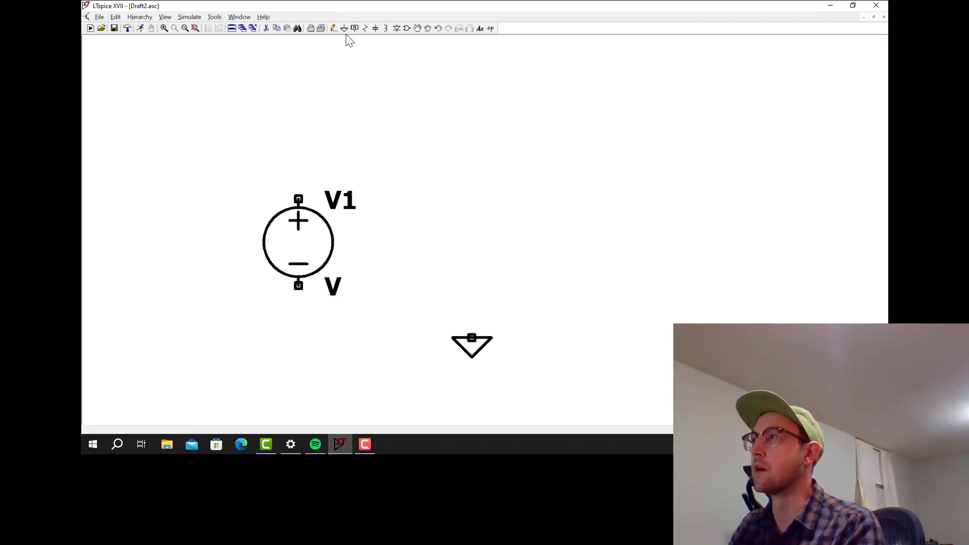
{"action": "key", "text": "F3"}
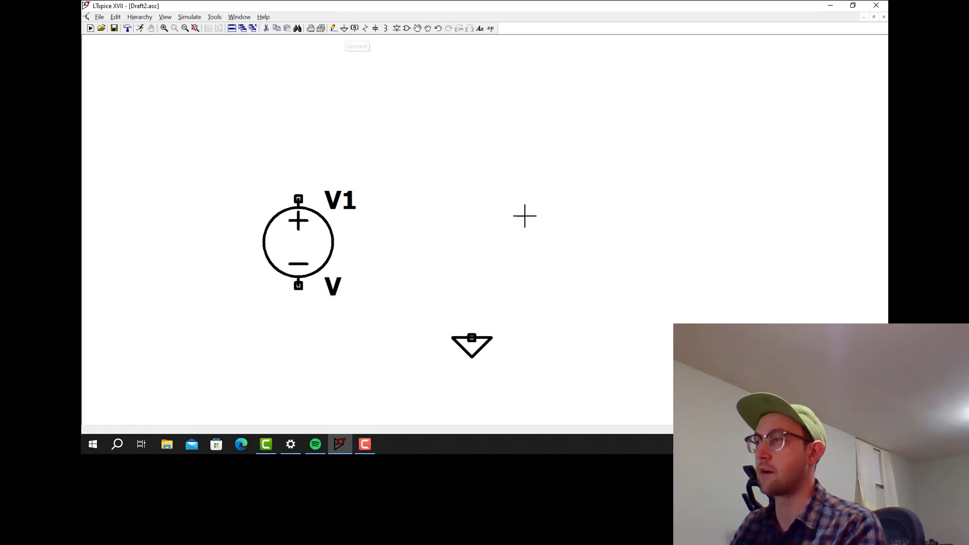
Place resistor R1 rotated horizontally at the top centre.
{"action": "left_click", "coordinate": [407, 28]}
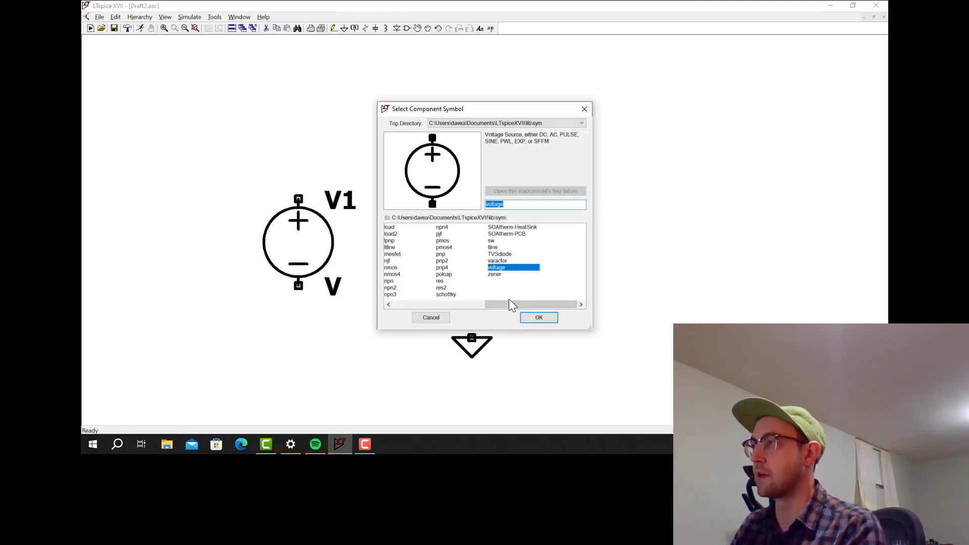
{"action": "left_click", "coordinate": [449, 281]}
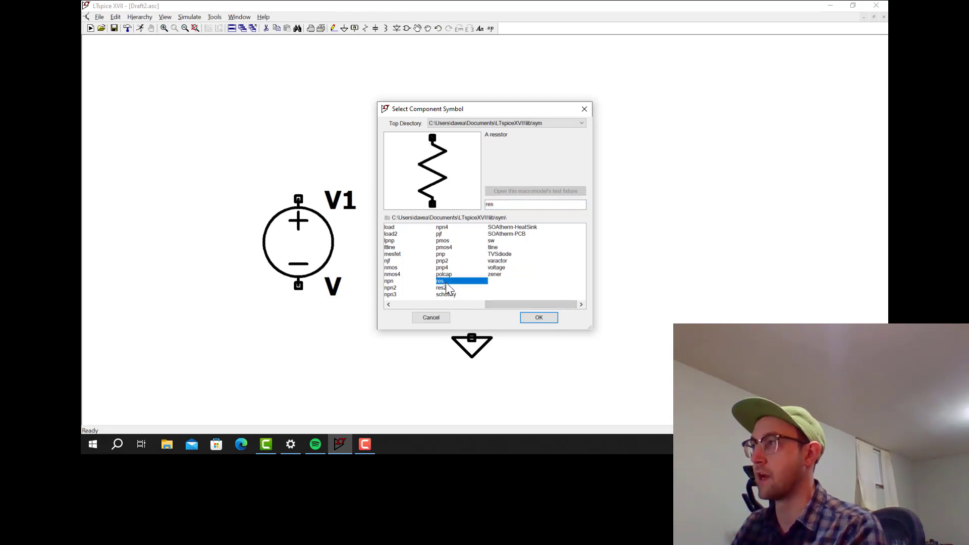
{"action": "left_click", "coordinate": [538, 317]}
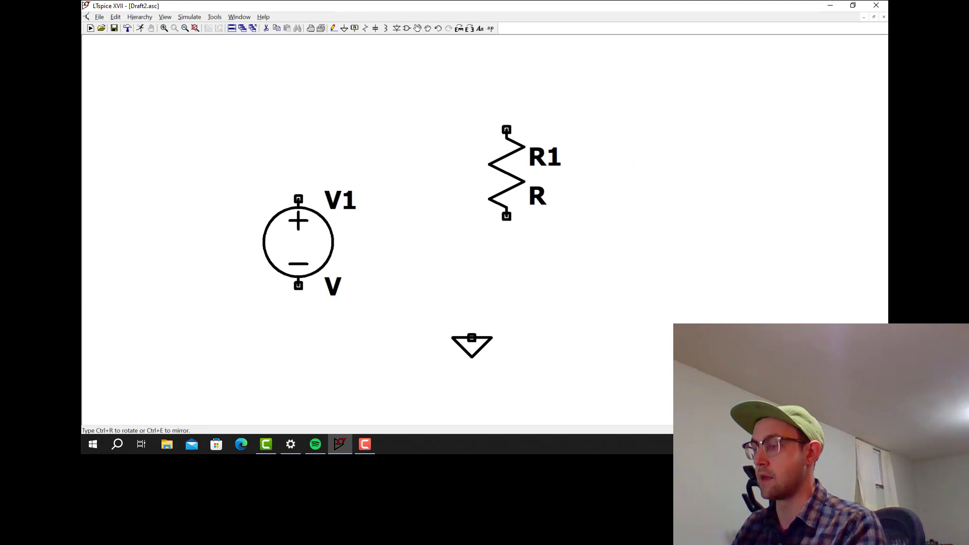
{"action": "key", "text": "ctrl+r"}
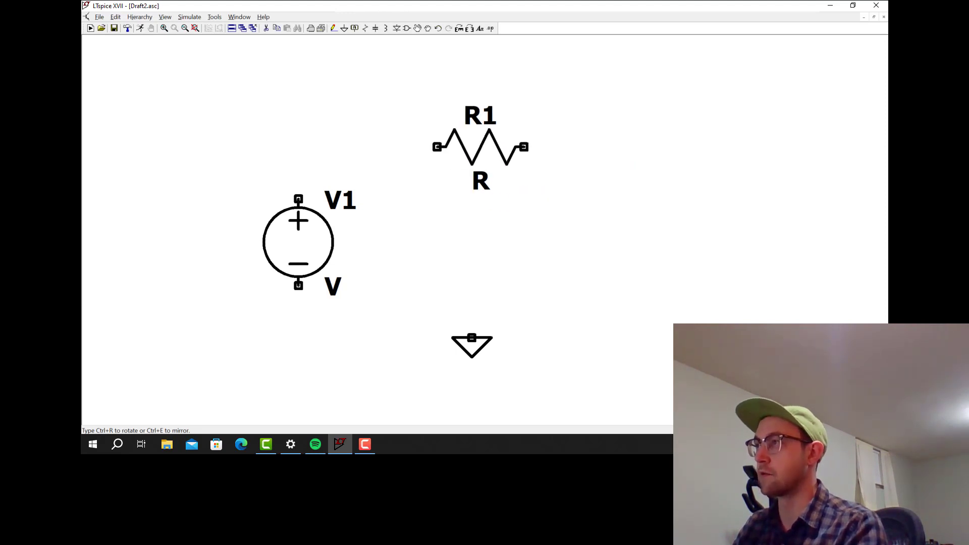
{"action": "left_click", "coordinate": [463, 147]}
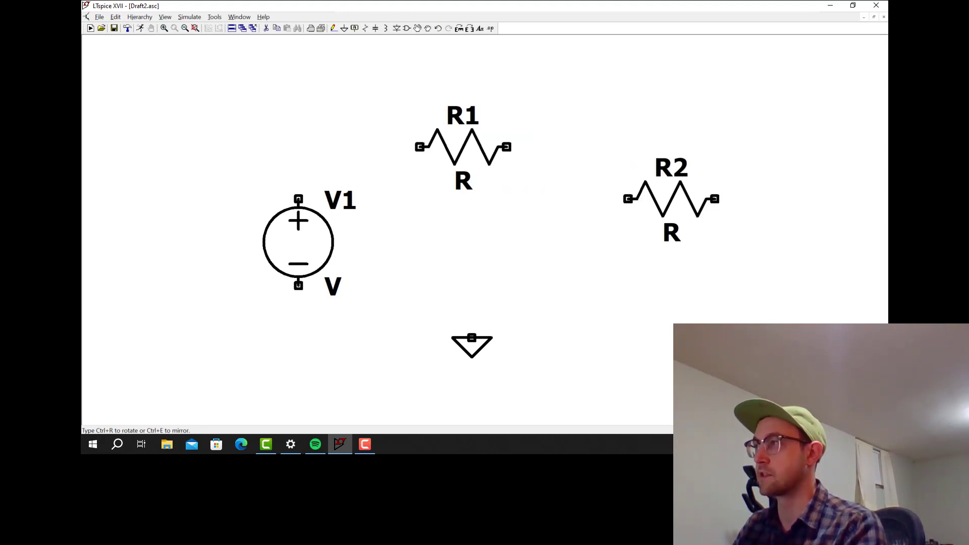
{"action": "key", "text": "Escape"}
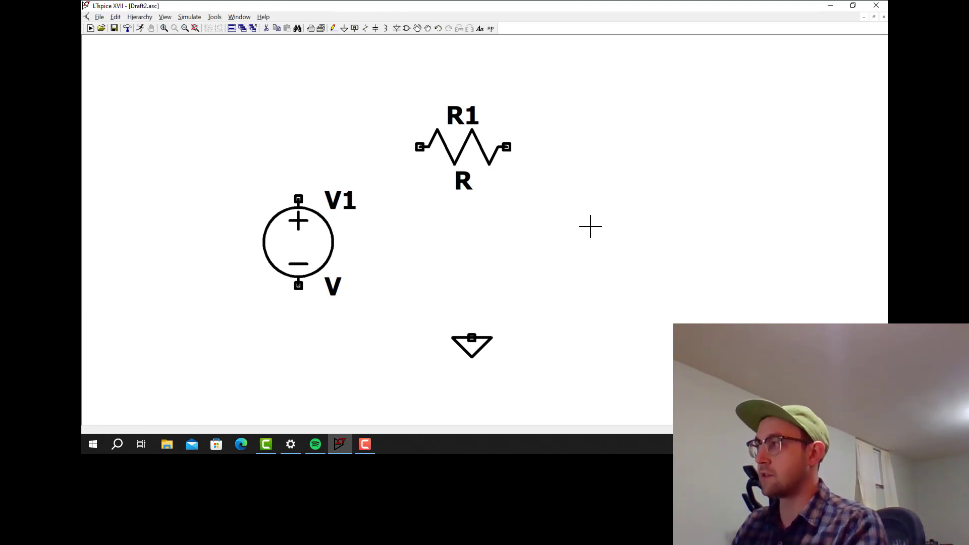
Place upright resistors R2 and R3 to the right of the source.
{"action": "key", "text": "r"}
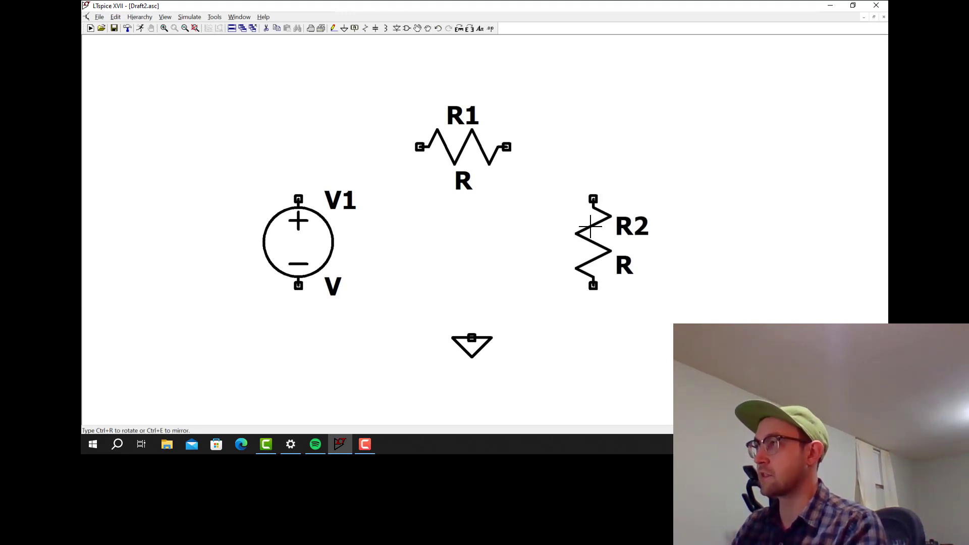
{"action": "left_click", "coordinate": [590, 226]}
{"action": "left_click", "coordinate": [695, 226]}
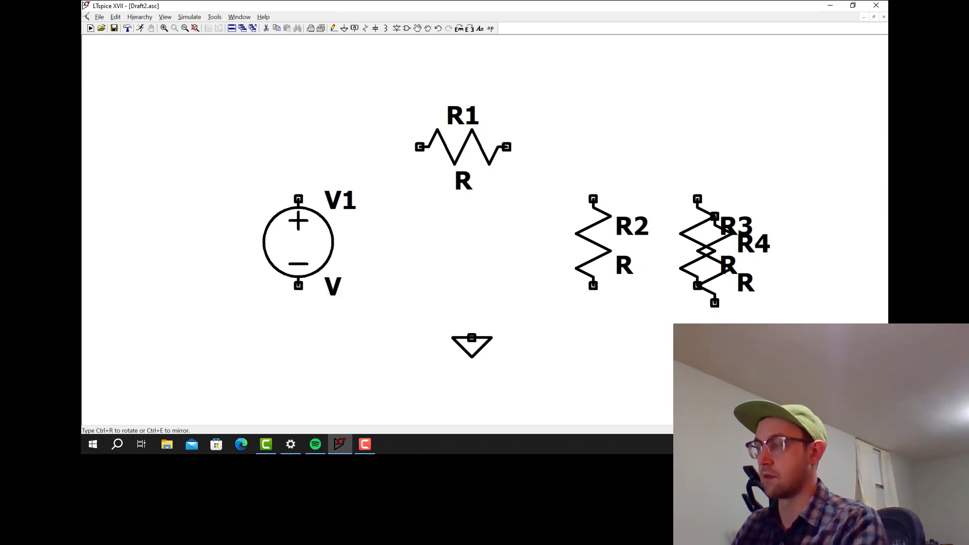
{"action": "key", "text": "Escape"}
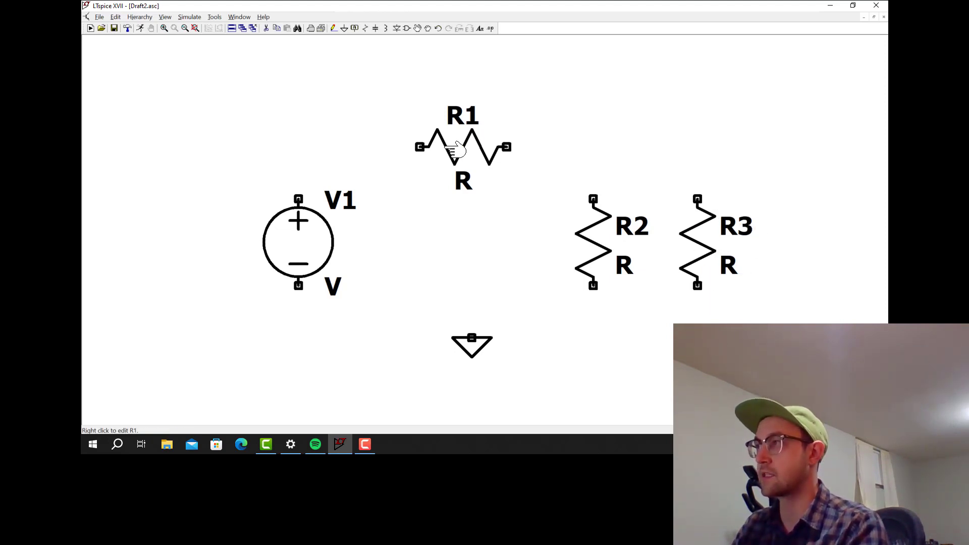
{"action": "left_click", "coordinate": [335, 29]}
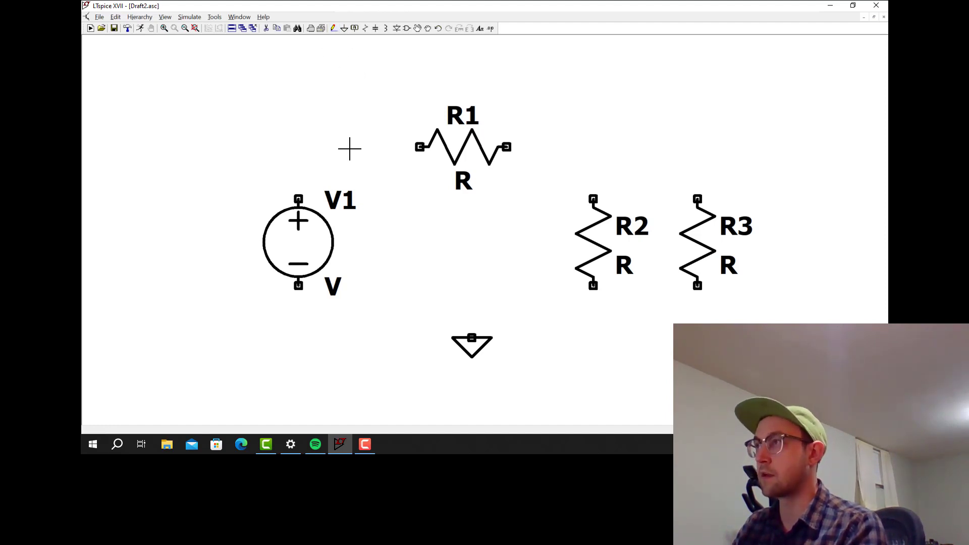
{"action": "key", "text": "l"}
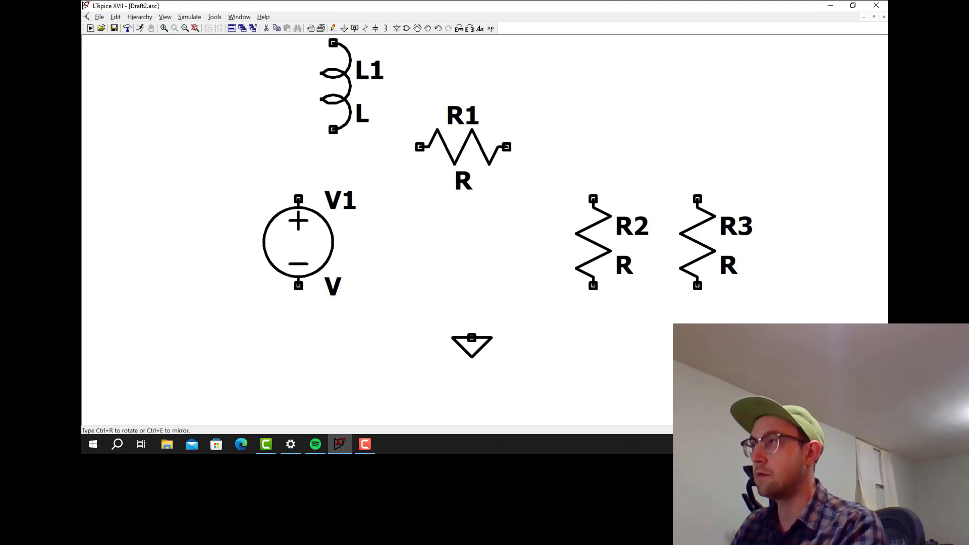
{"action": "key", "text": "Escape"}
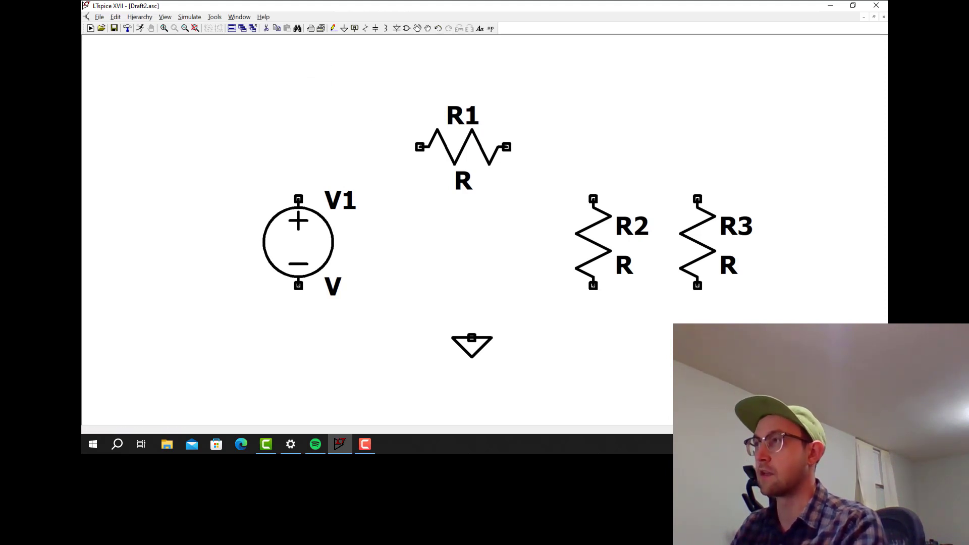
Wire V1 through R1 to R3 and back to V1's bottom pin.
{"action": "left_click", "coordinate": [331, 28]}
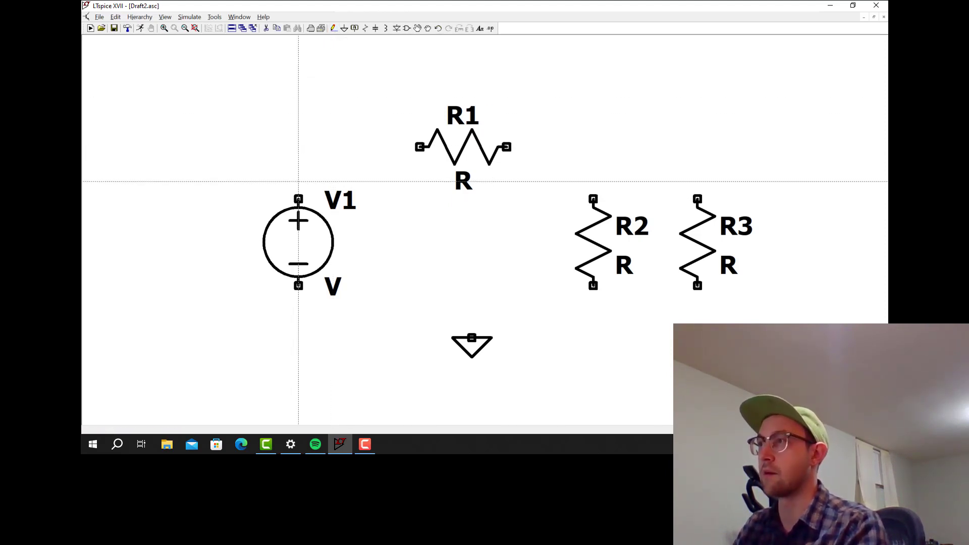
{"action": "left_click", "coordinate": [298, 199]}
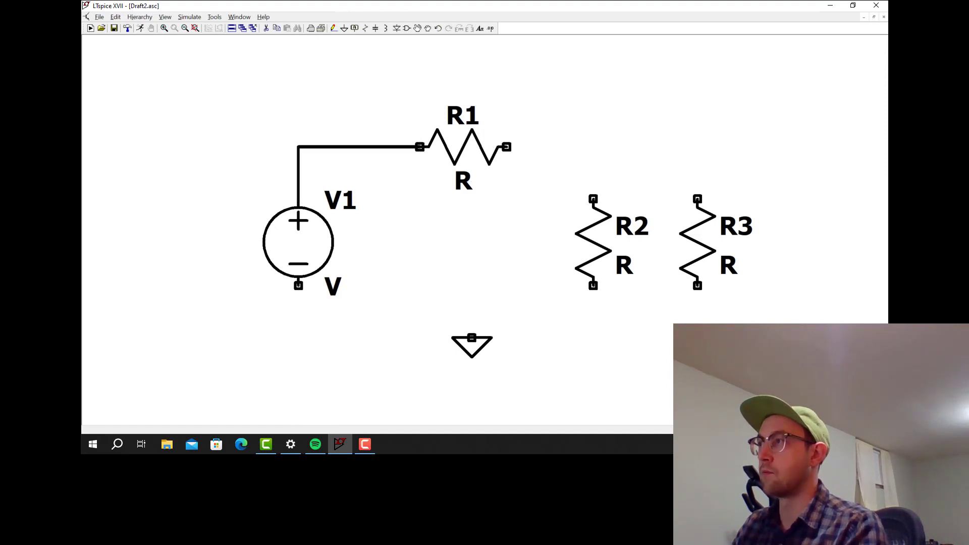
{"action": "left_click", "coordinate": [420, 147]}
{"action": "left_click", "coordinate": [506, 147]}
{"action": "left_click", "coordinate": [697, 199]}
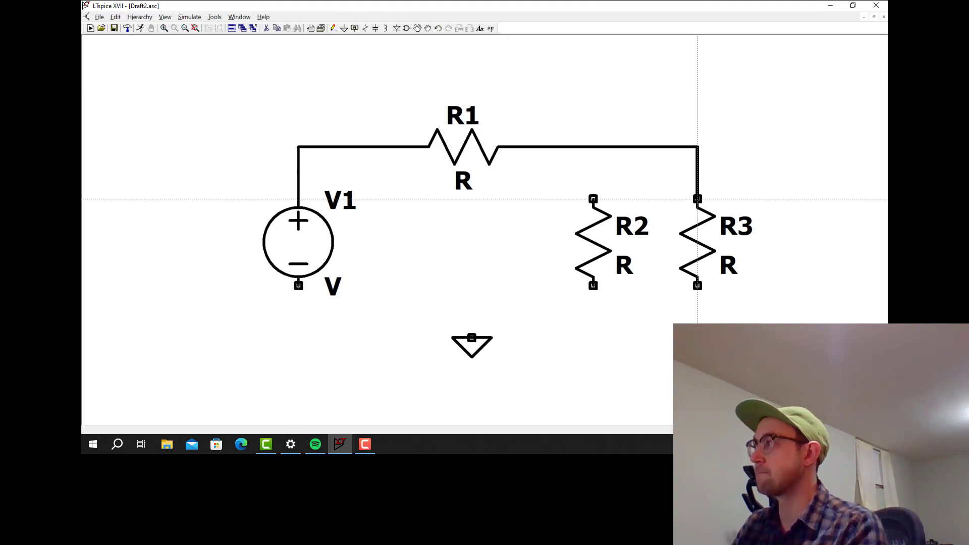
{"action": "left_click", "coordinate": [697, 285]}
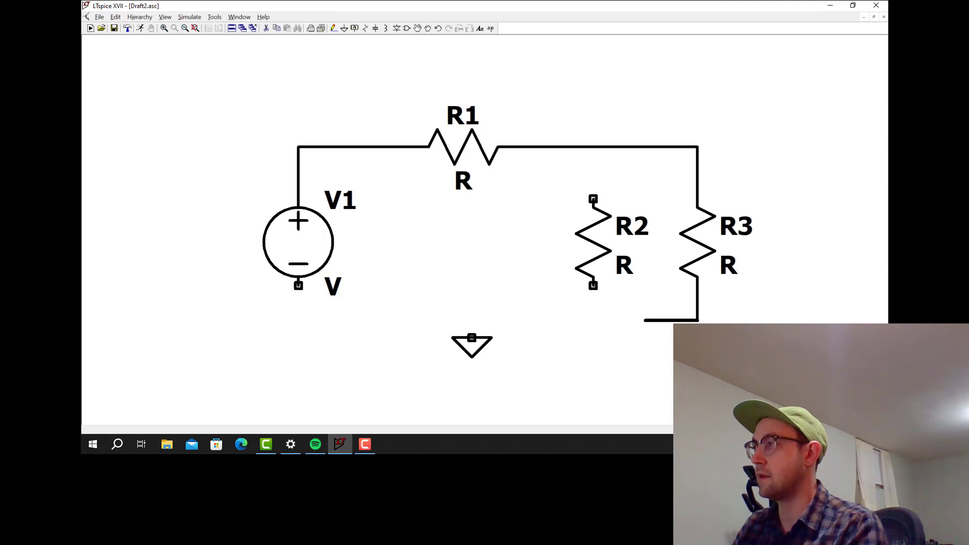
{"action": "left_click", "coordinate": [298, 285]}
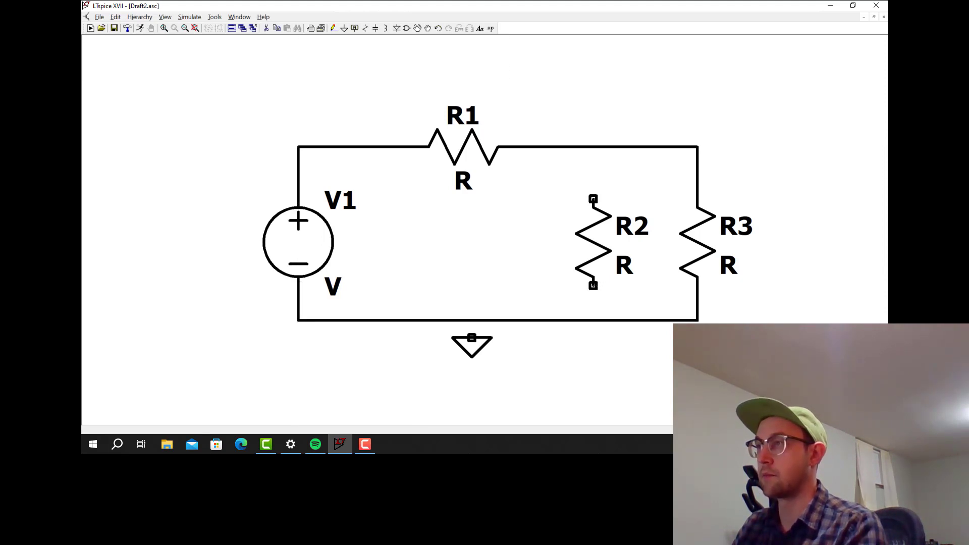
Wire R2 in parallel across R3 and tie ground to the bottom rail.
{"action": "left_click", "coordinate": [593, 199]}
{"action": "left_click", "coordinate": [593, 147]}
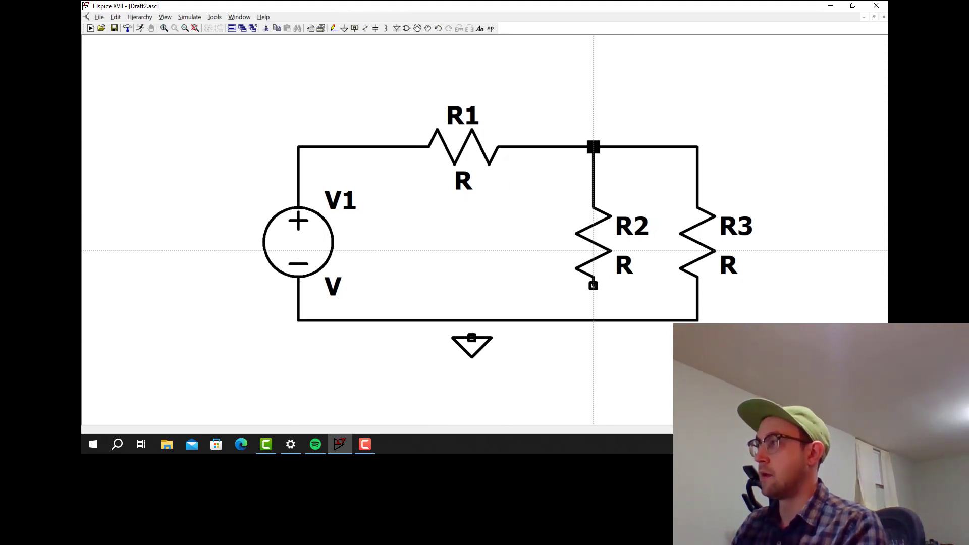
{"action": "left_click", "coordinate": [593, 285]}
{"action": "left_click", "coordinate": [593, 320]}
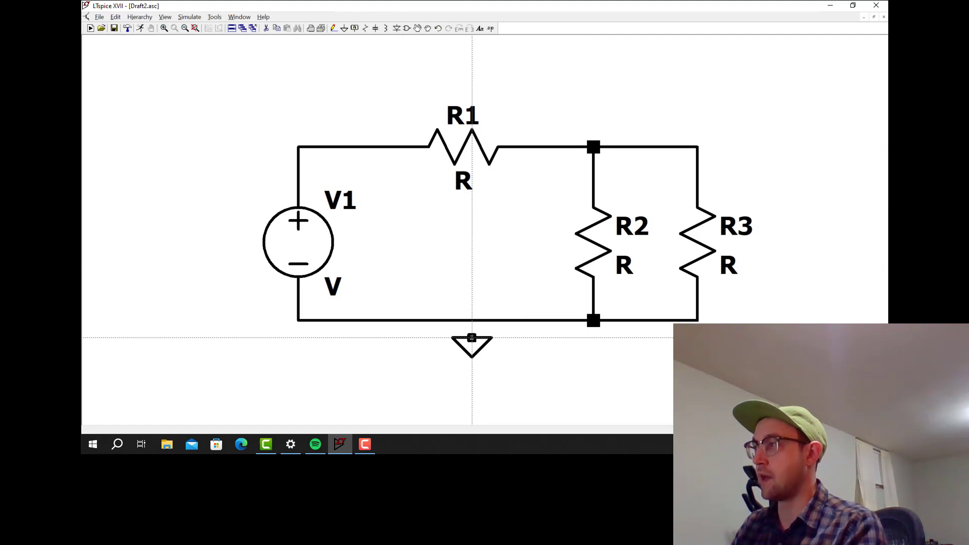
{"action": "left_click", "coordinate": [472, 337]}
{"action": "left_click", "coordinate": [472, 320]}
{"action": "key", "text": "Escape"}
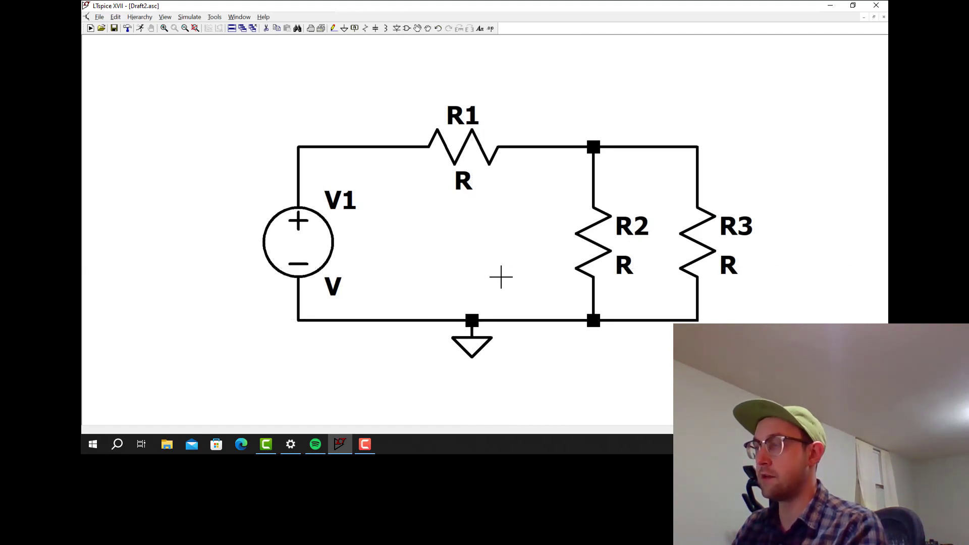
Set V1's DC value to 9 V.
{"action": "right_click", "coordinate": [303, 251]}
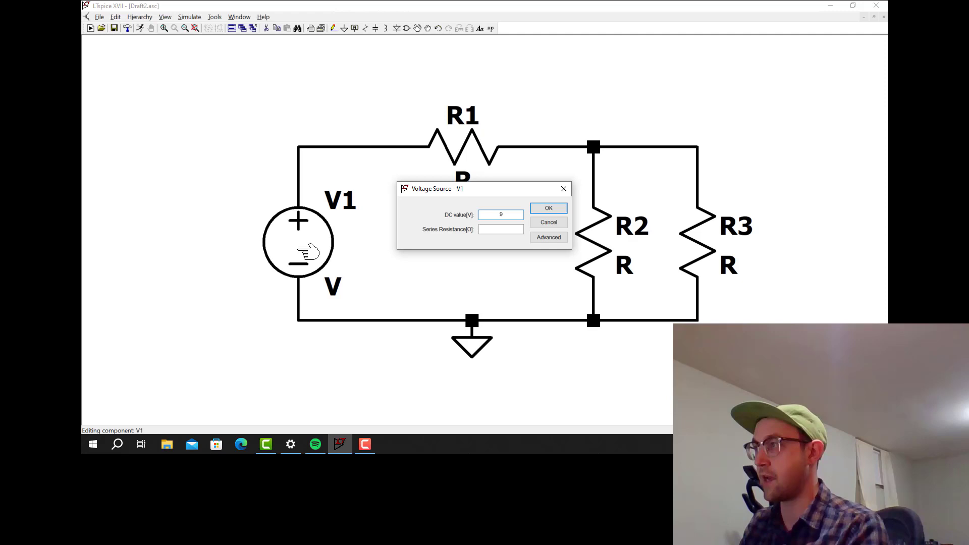
{"action": "key", "text": "Return"}
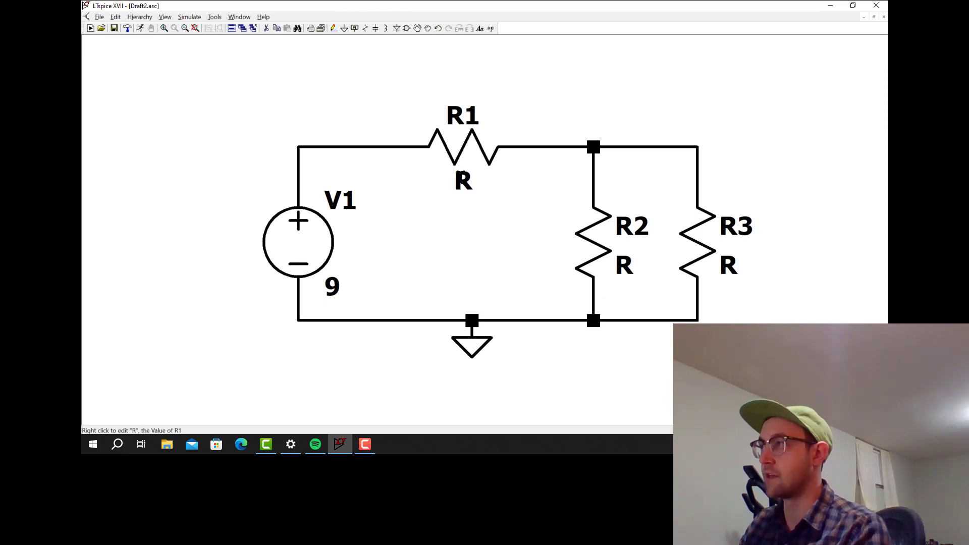
Set resistances R1 = 10k, R2 = 22k and R3 = 47k.
{"action": "right_click", "coordinate": [474, 152]}
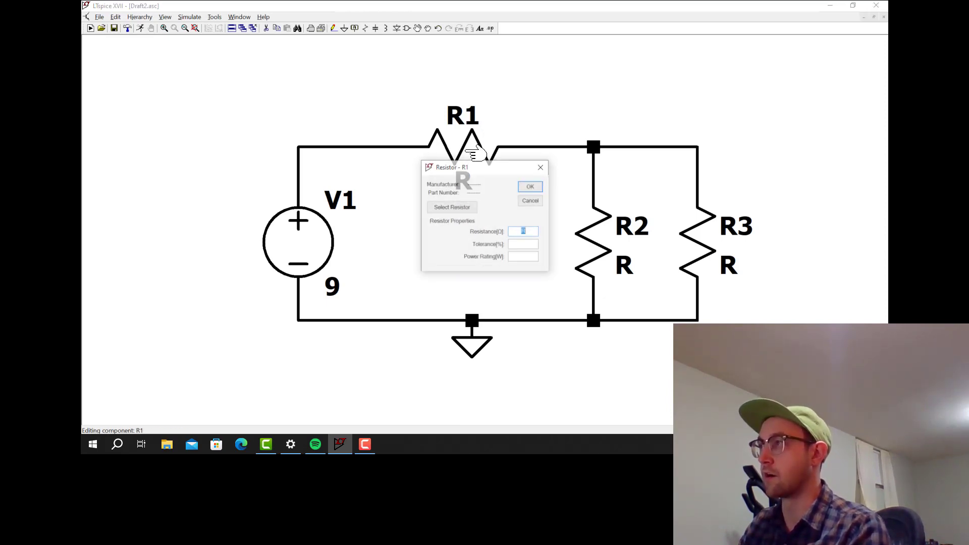
{"action": "type", "text": "10"}
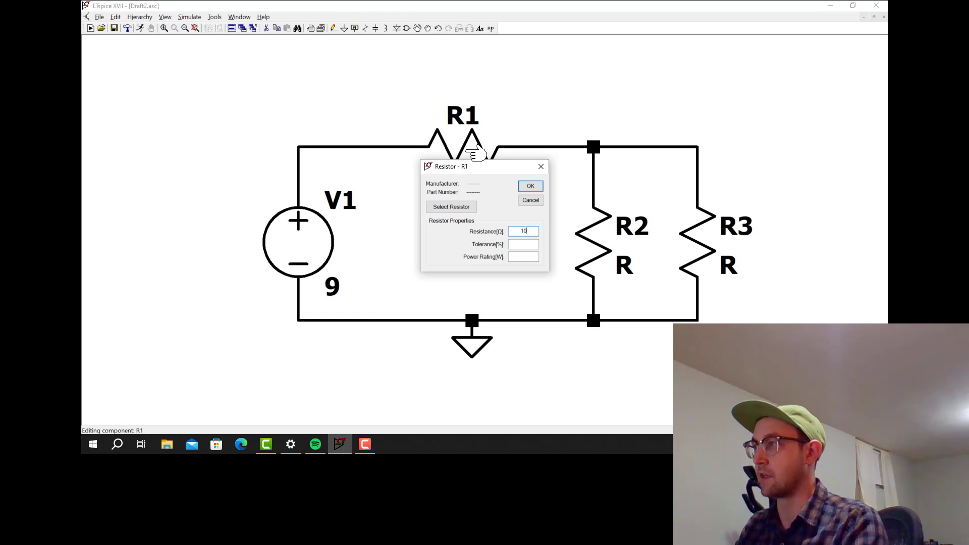
{"action": "type", "text": "k"}
{"action": "key", "text": "Return"}
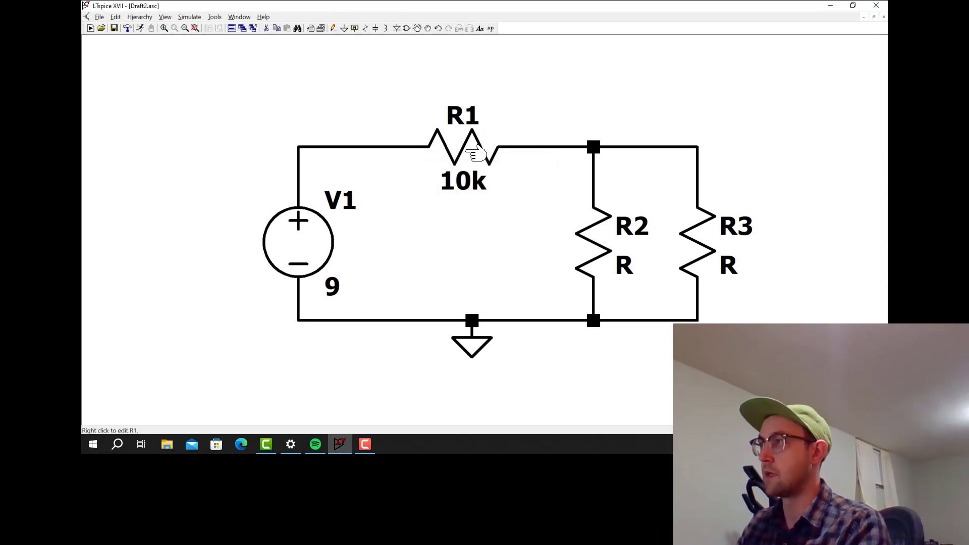
{"action": "right_click", "coordinate": [600, 239]}
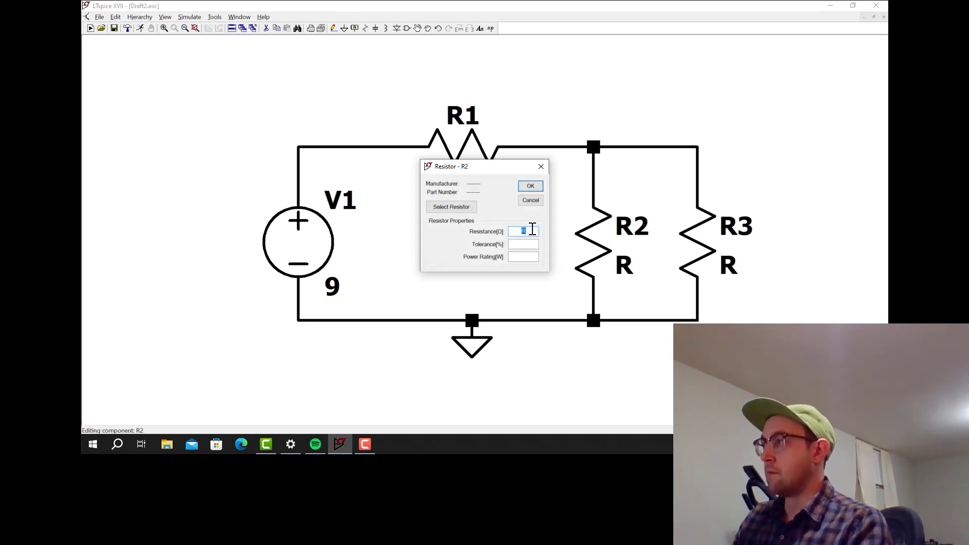
{"action": "type", "text": "22"}
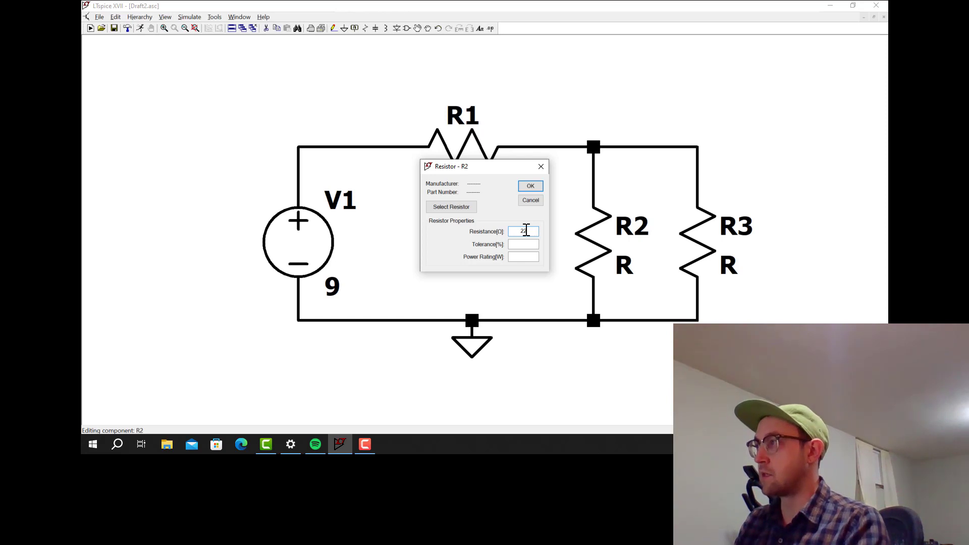
{"action": "type", "text": "0"}
{"action": "key", "text": "Return"}
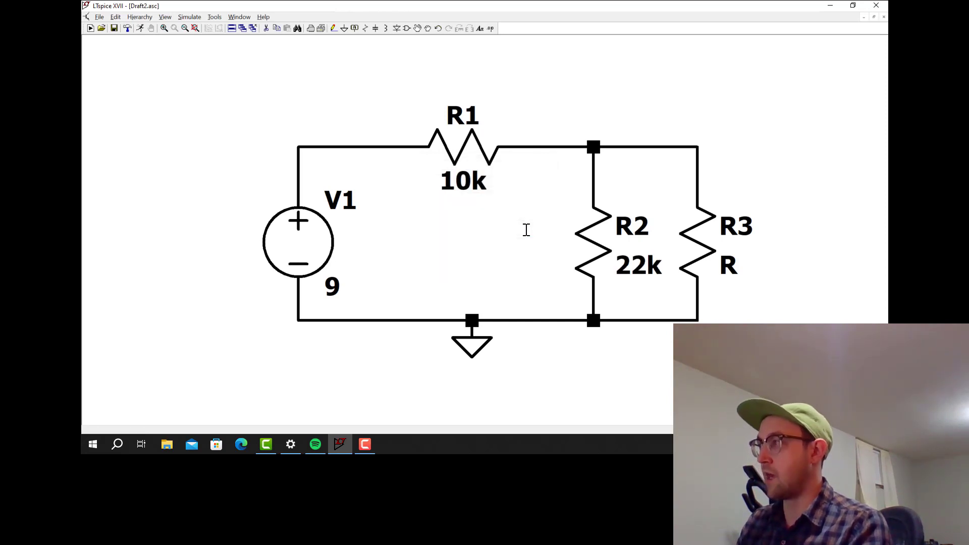
{"action": "right_click", "coordinate": [716, 247]}
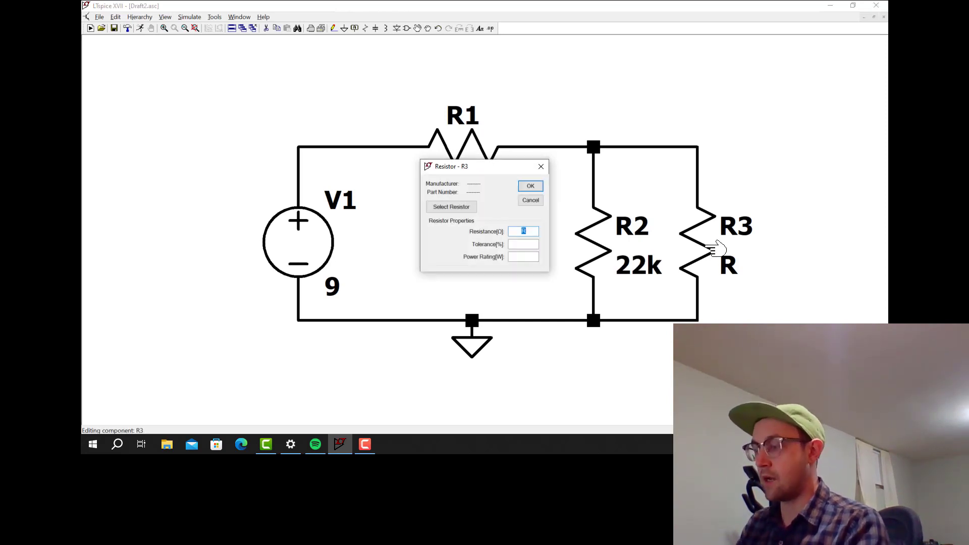
{"action": "type", "text": "47"}
{"action": "key", "text": "Return"}
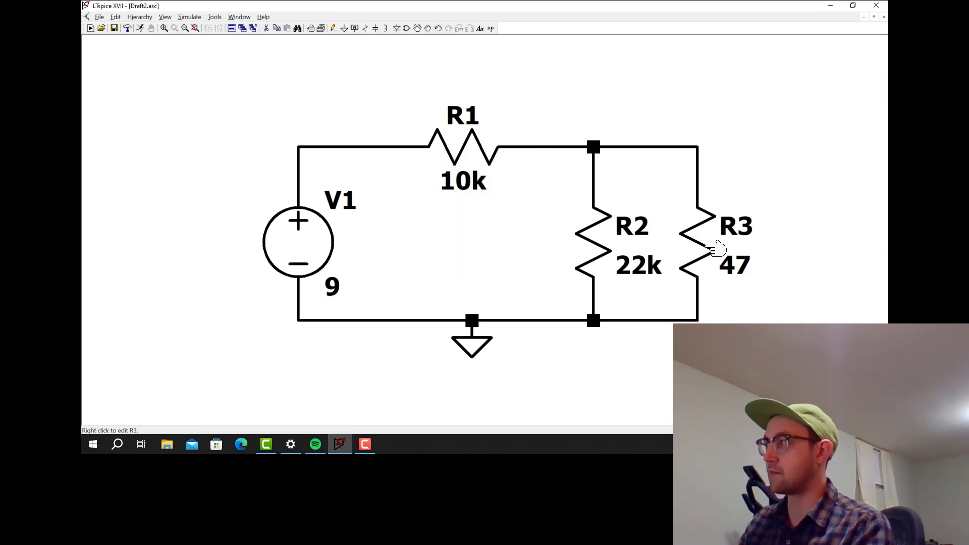
{"action": "right_click", "coordinate": [705, 245]}
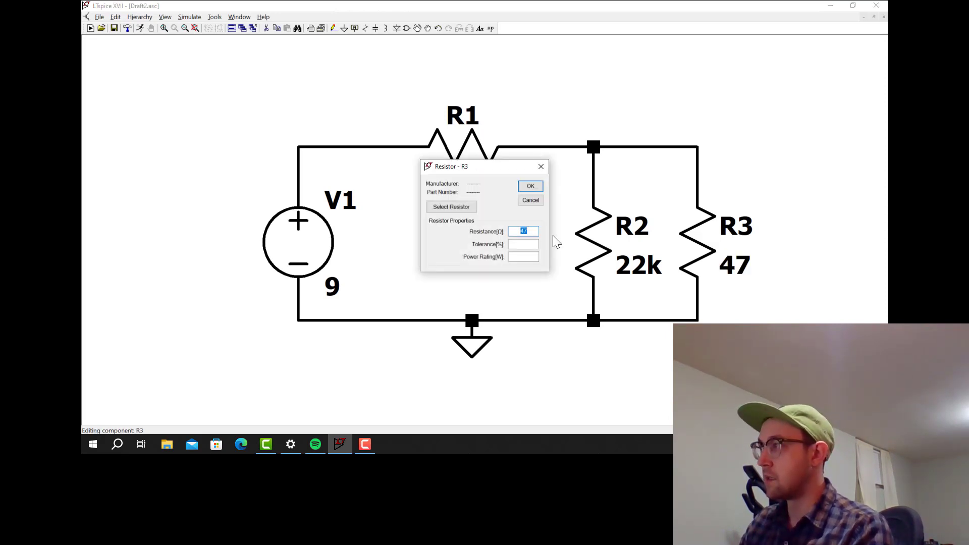
{"action": "left_click", "coordinate": [533, 230]}
{"action": "key", "text": "Return"}
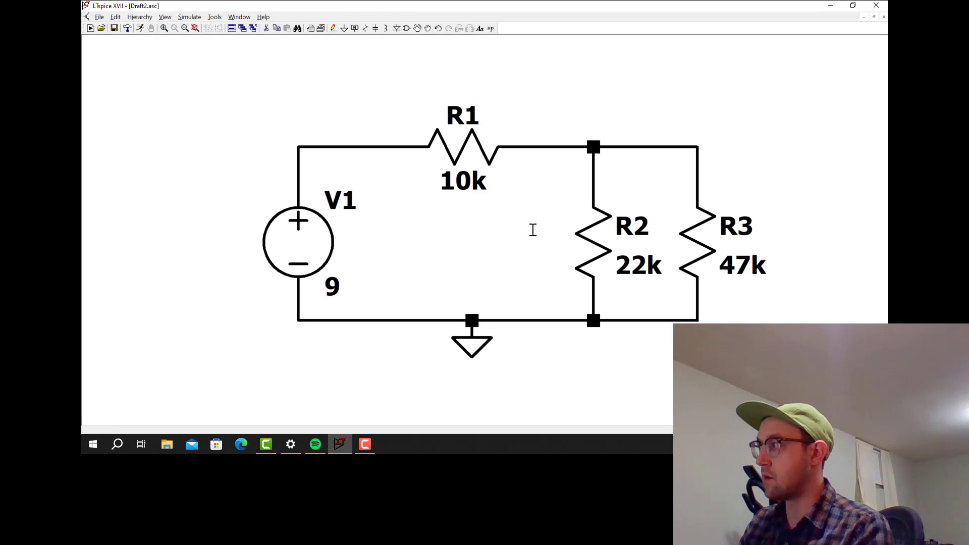
Edit R3's resistance, which ends up reading 47Meg.
{"action": "right_click", "coordinate": [714, 251]}
{"action": "left_click", "coordinate": [535, 231]}
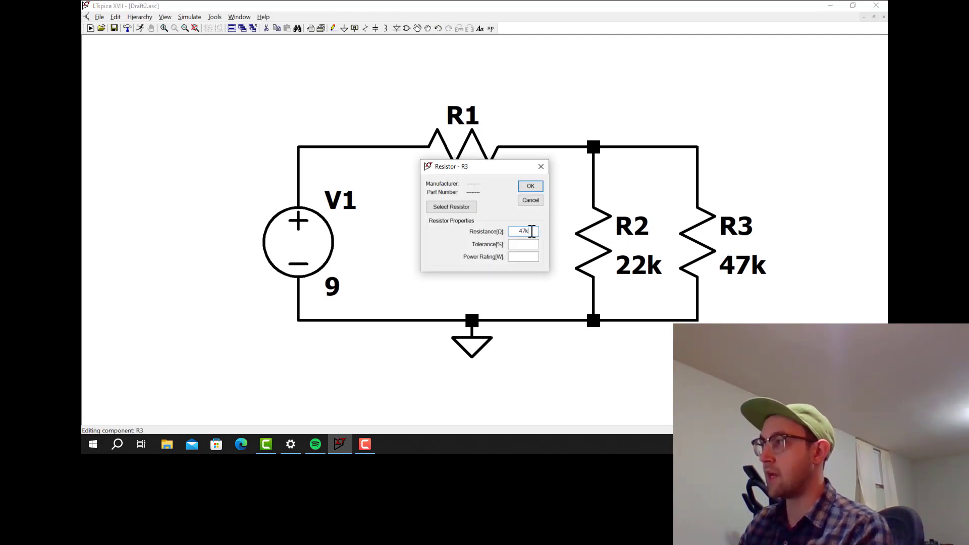
{"action": "key", "text": "BackSpace"}
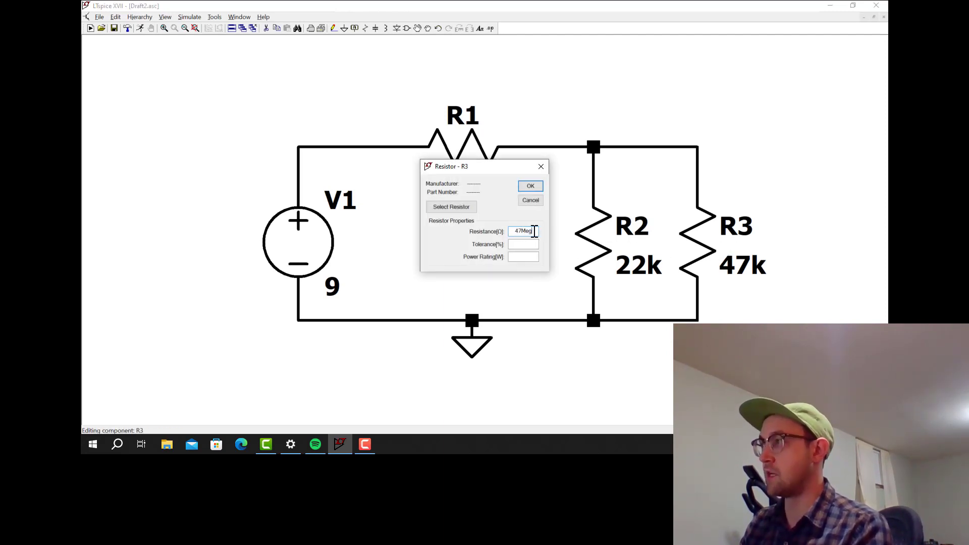
{"action": "key", "text": "Return"}
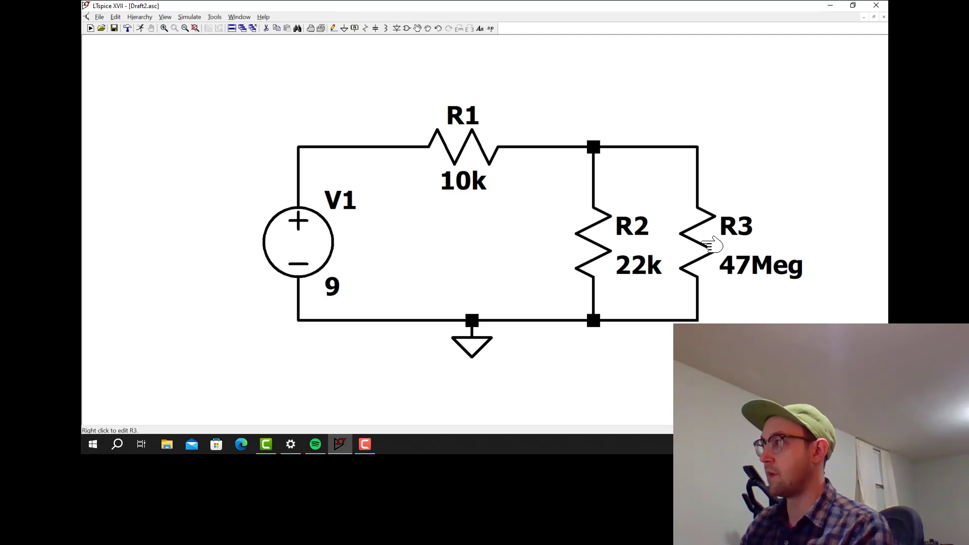
Correct R3's resistance to 47k after trying the m, u, n, p and f prefixes.
{"action": "right_click", "coordinate": [714, 246]}
{"action": "left_click", "coordinate": [538, 232]}
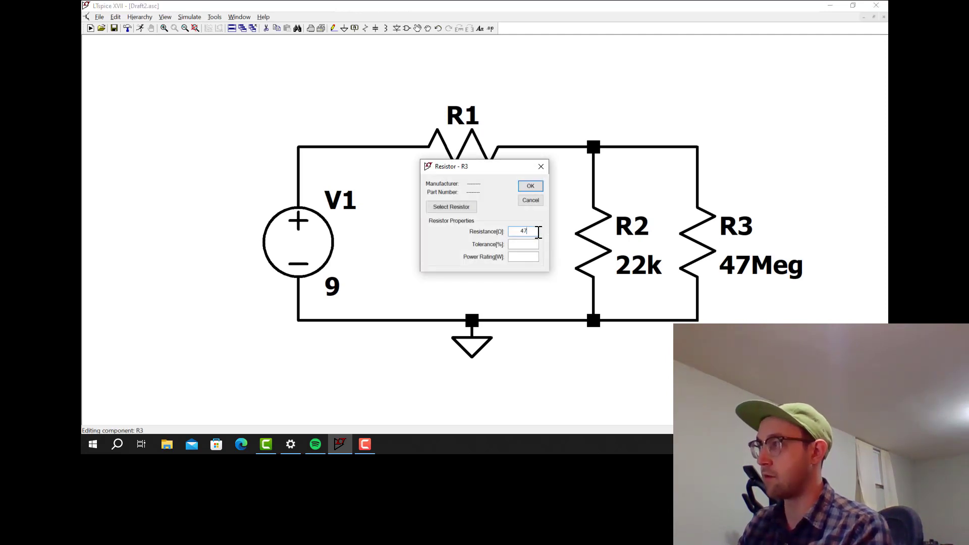
{"action": "type", "text": "m"}
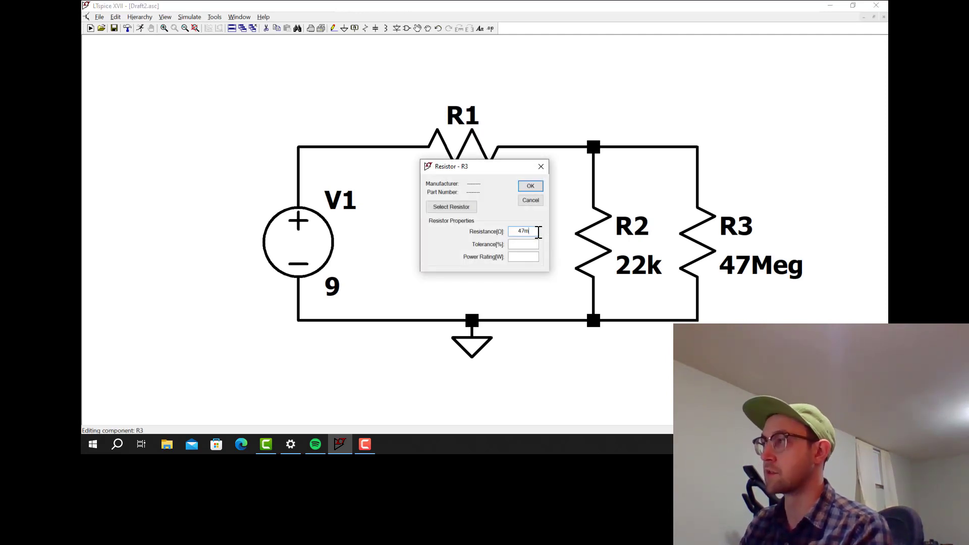
{"action": "key", "text": "BackSpace"}
{"action": "type", "text": "u"}
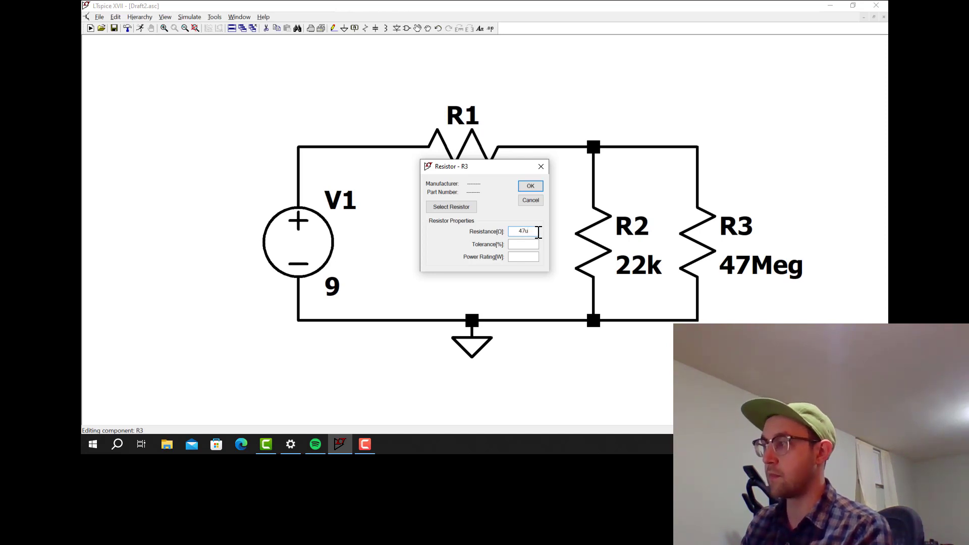
{"action": "key", "text": "BackSpace"}
{"action": "type", "text": "n"}
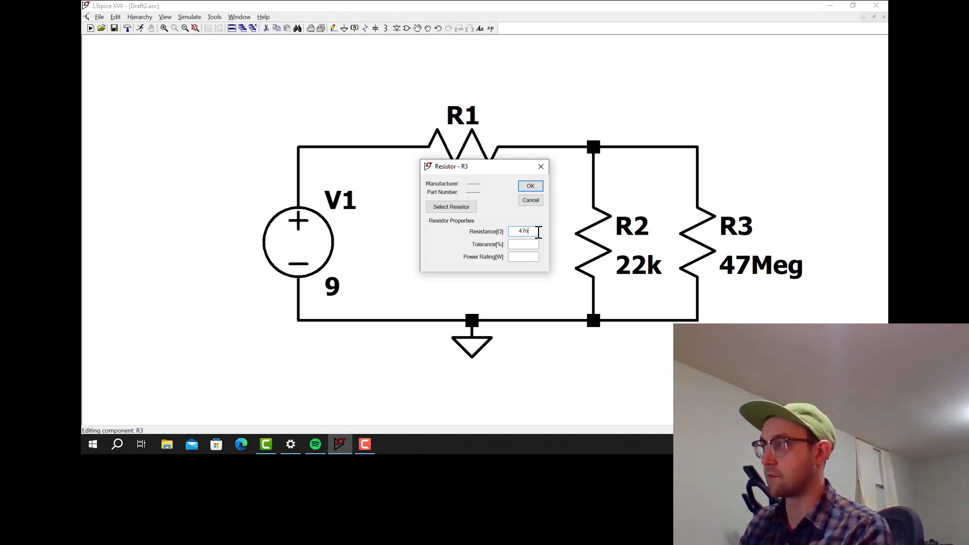
{"action": "key", "text": "BackSpace"}
{"action": "type", "text": "p"}
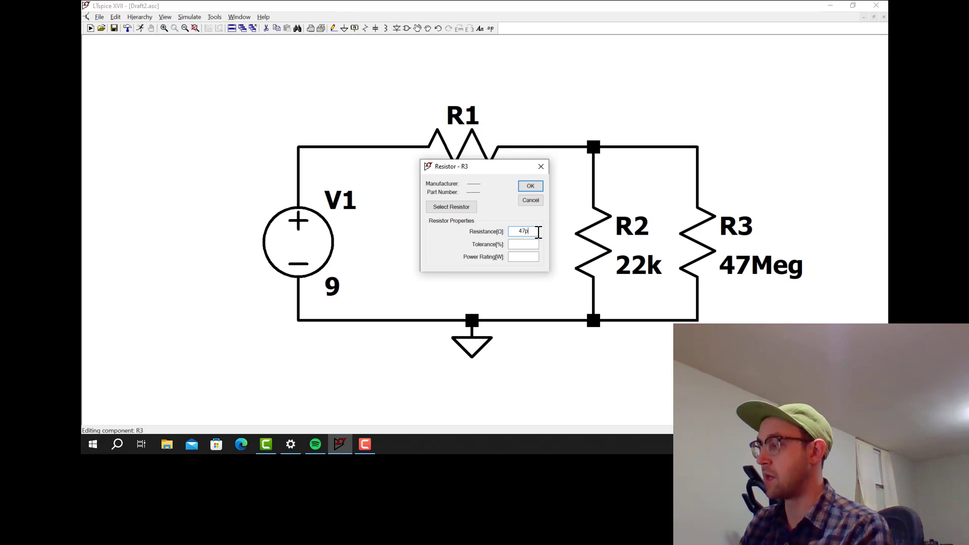
{"action": "key", "text": "BackSpace"}
{"action": "type", "text": "f"}
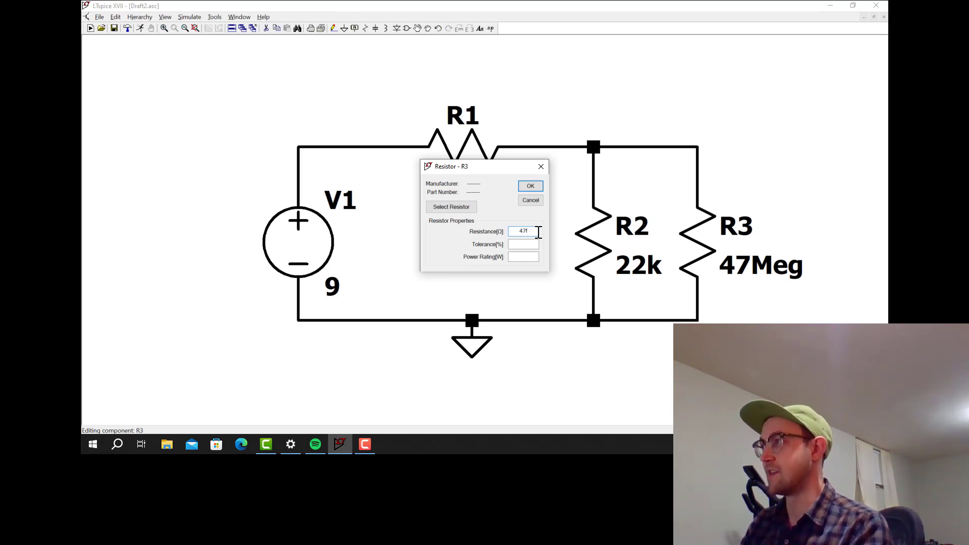
{"action": "key", "text": "BackSpace"}
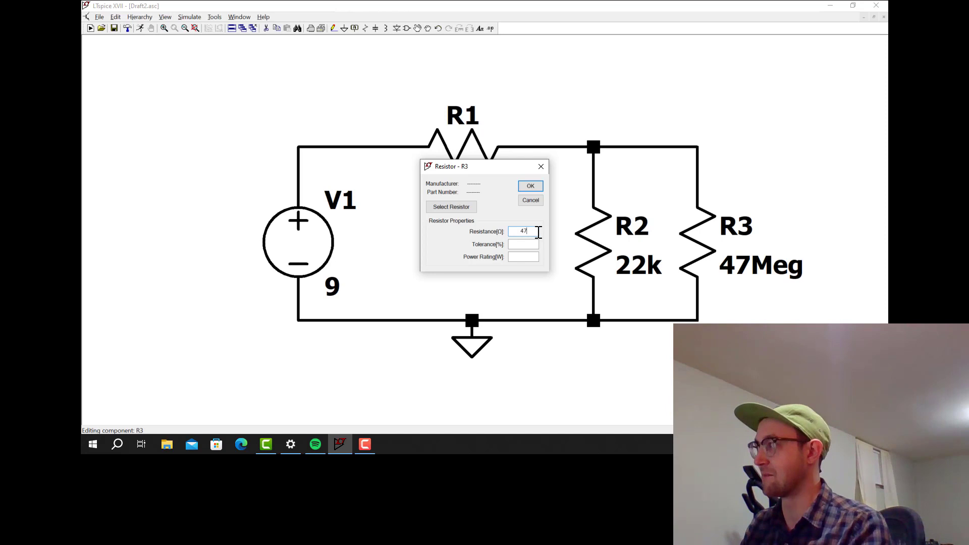
{"action": "type", "text": "k"}
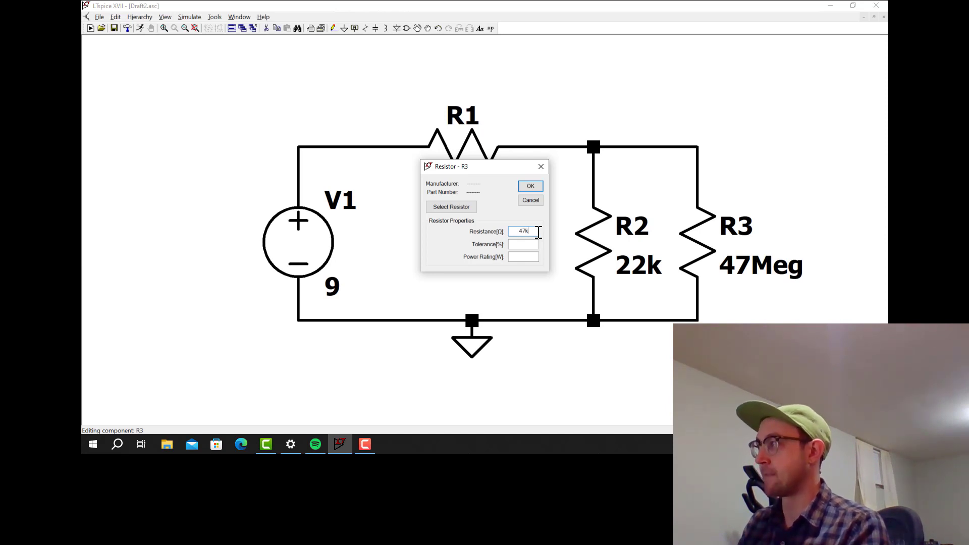
{"action": "key", "text": "Return"}
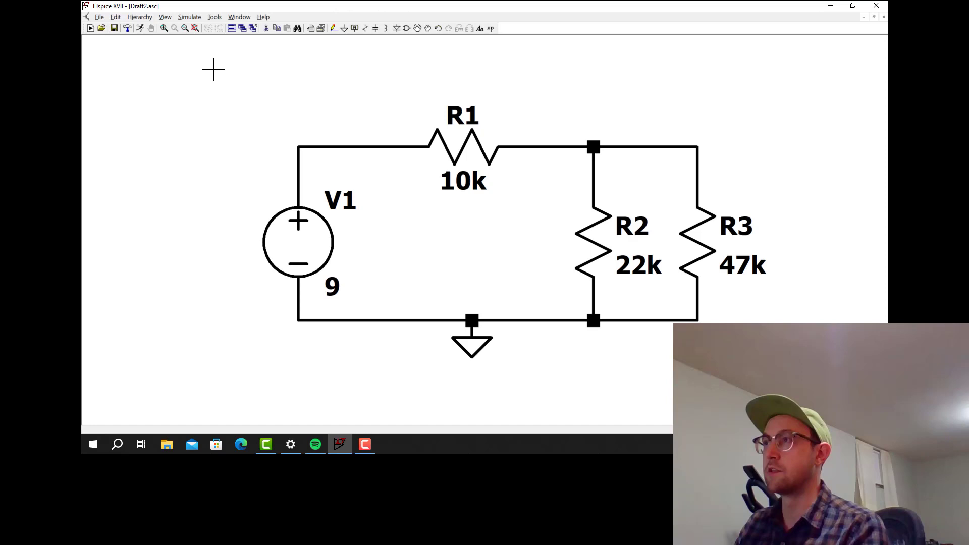
Add a .op DC operating-point directive above the R1-R2-R3 node.
{"action": "left_click", "coordinate": [192, 16]}
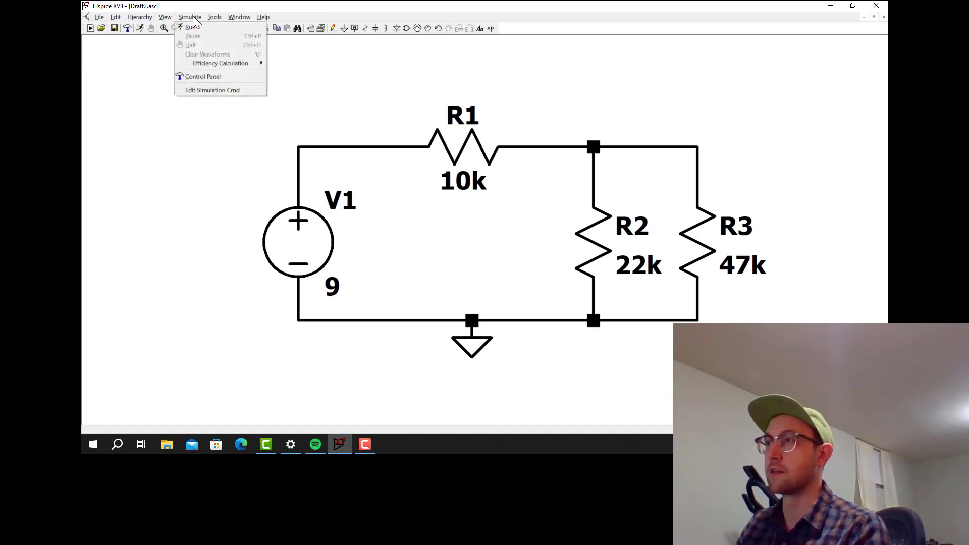
{"action": "left_click", "coordinate": [217, 92]}
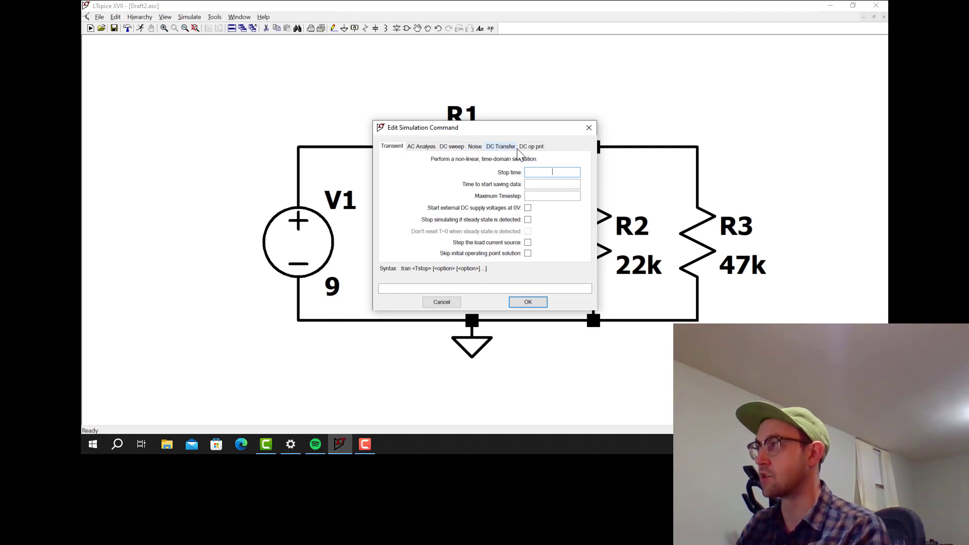
{"action": "left_click", "coordinate": [533, 149]}
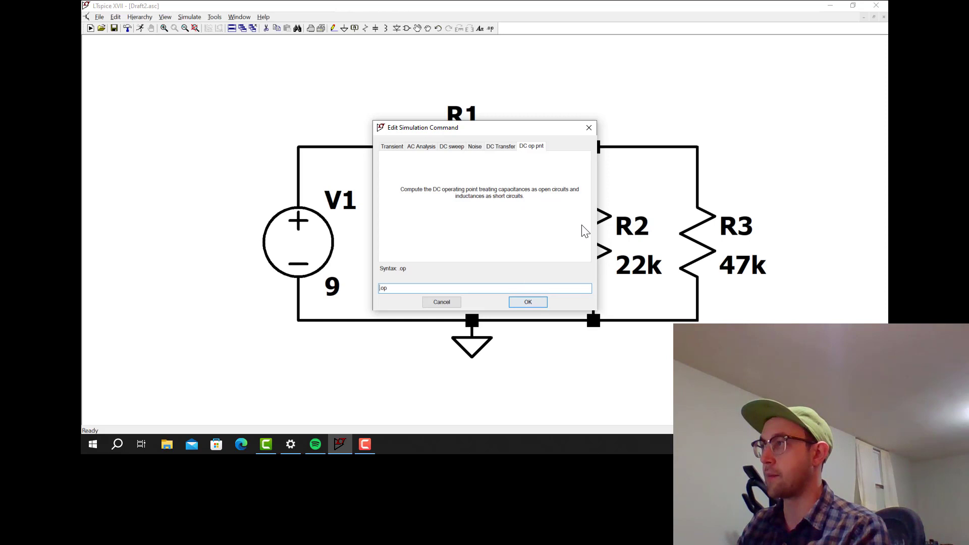
{"action": "left_click", "coordinate": [529, 304]}
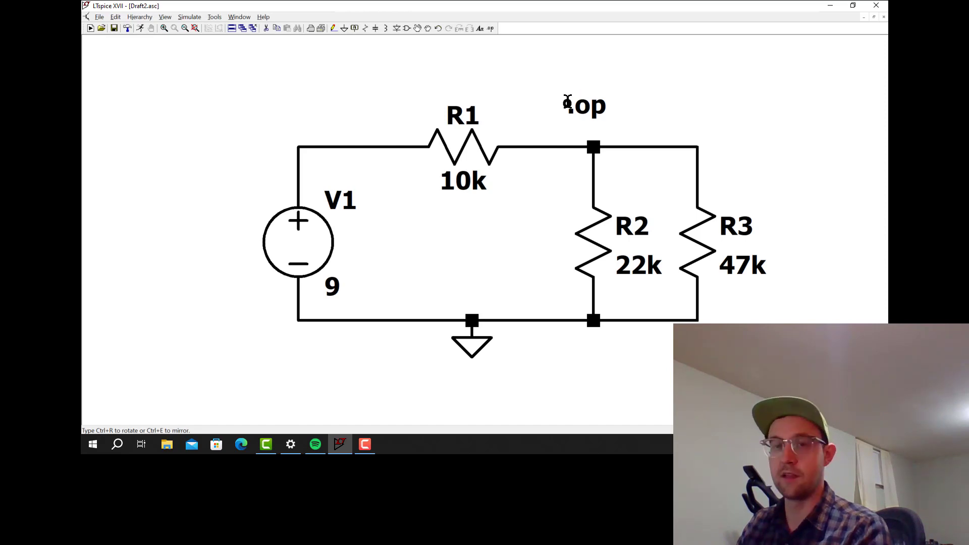
{"action": "left_click", "coordinate": [567, 101]}
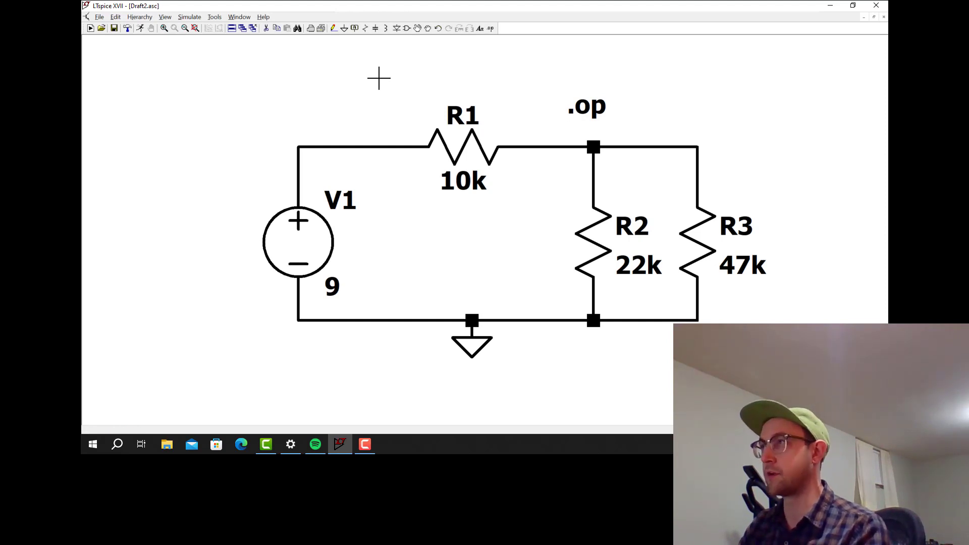
Run the operating-point simulation and close the results window.
{"action": "left_click", "coordinate": [198, 20]}
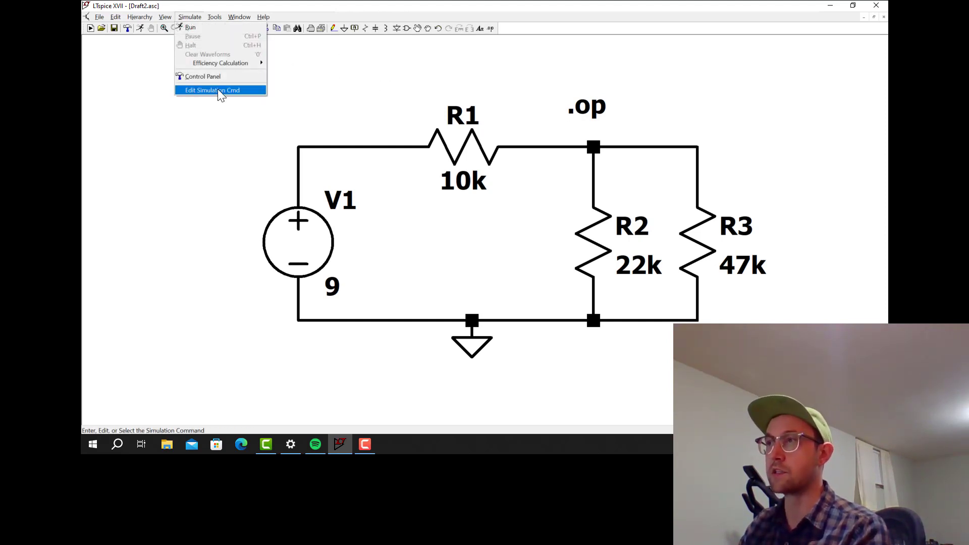
{"action": "left_click", "coordinate": [195, 30]}
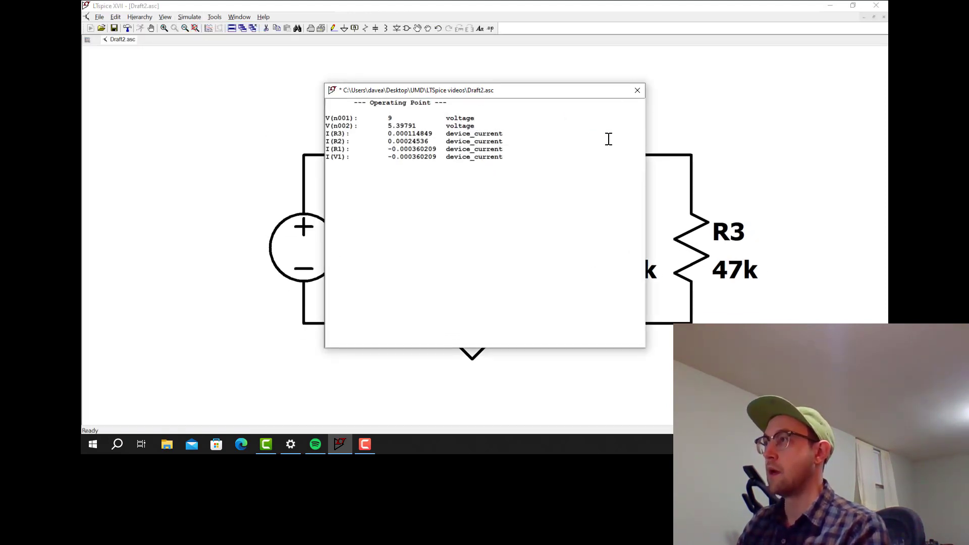
{"action": "left_click", "coordinate": [640, 90]}
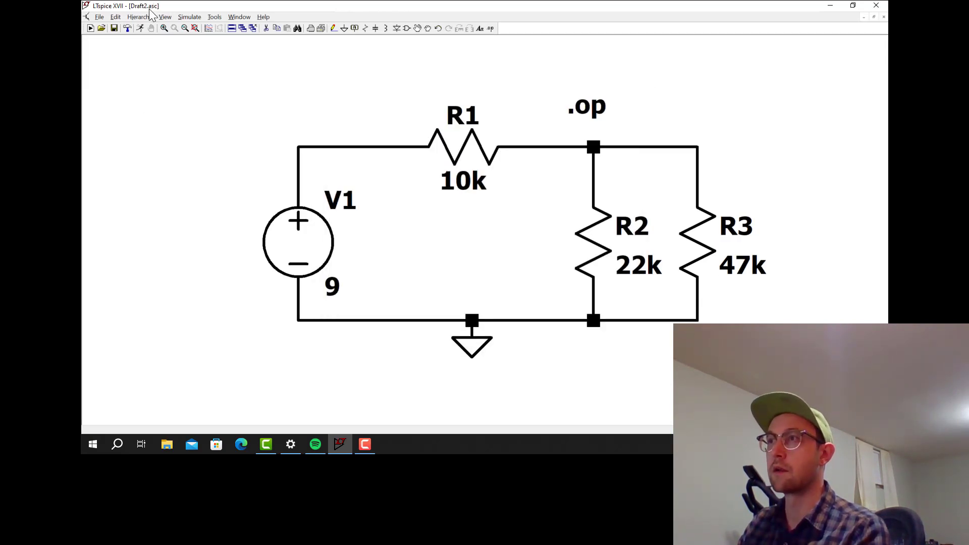
Save the schematic as DCBiasPoint.asc in the LTspice videos folder.
{"action": "left_click", "coordinate": [99, 17]}
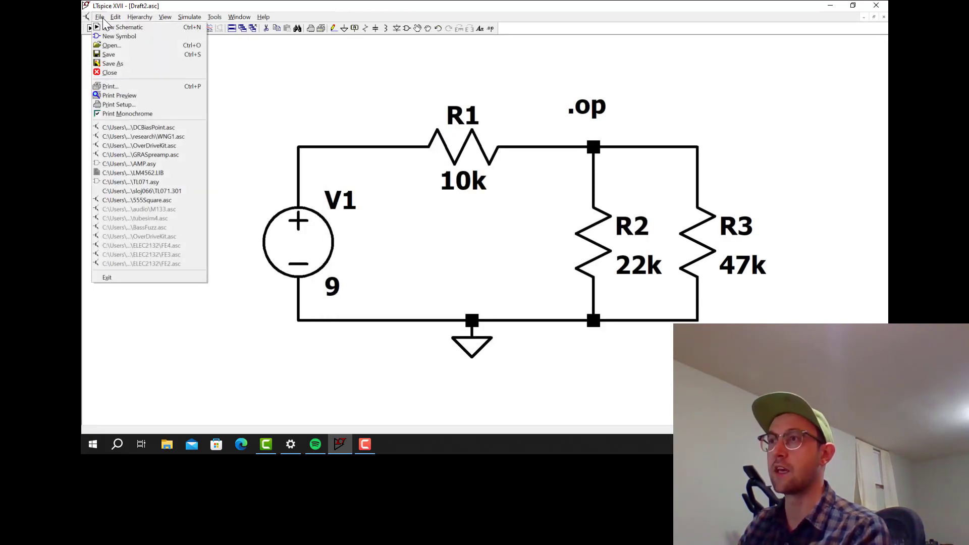
{"action": "left_click", "coordinate": [122, 61]}
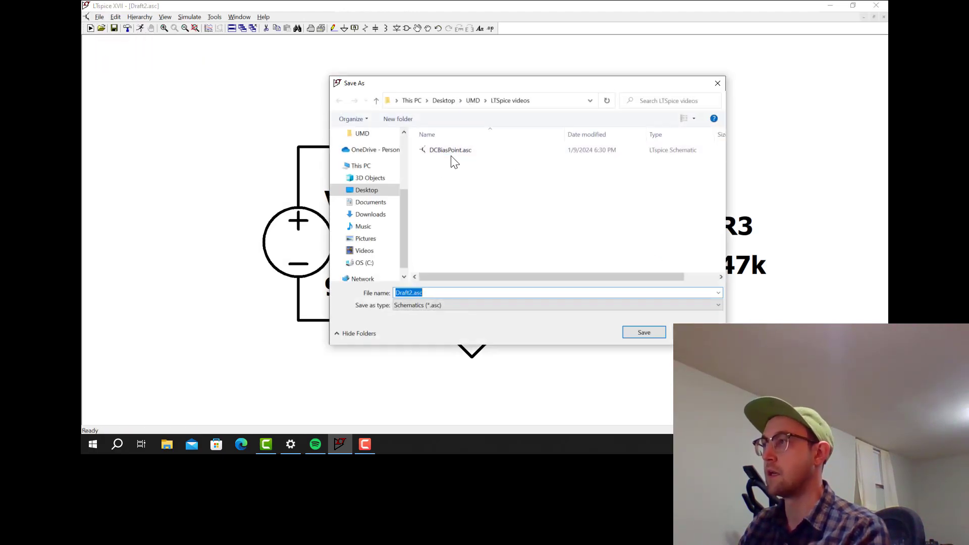
{"action": "left_click", "coordinate": [448, 153]}
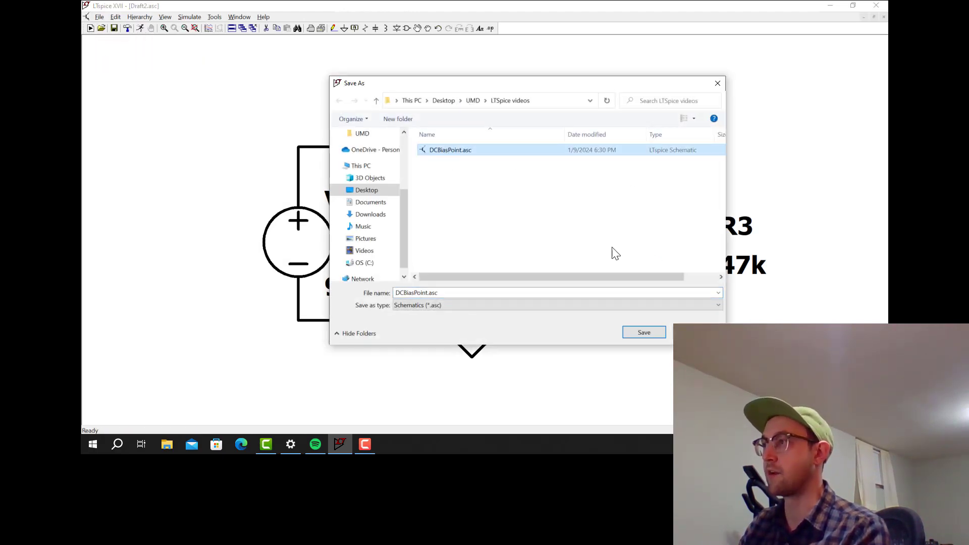
Overwrite DCBiasPoint.asc and rerun the operating-point simulation.
{"action": "left_click", "coordinate": [648, 333]}
{"action": "left_click", "coordinate": [504, 219]}
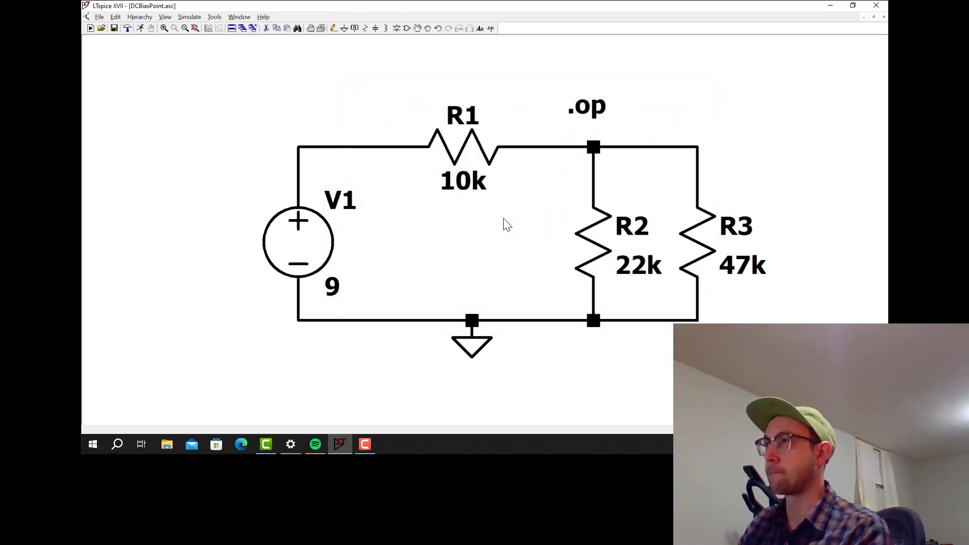
{"action": "left_click", "coordinate": [191, 17]}
{"action": "left_click", "coordinate": [204, 28]}
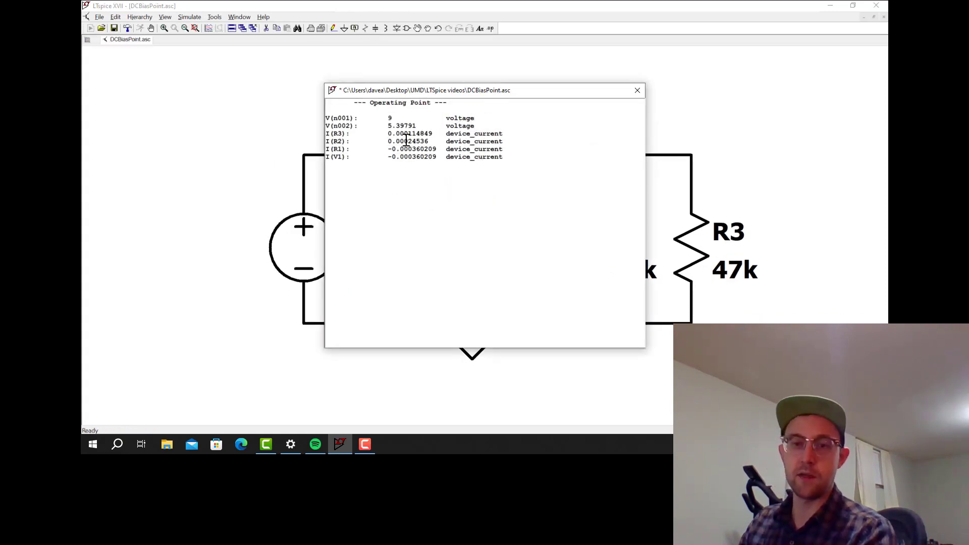
Inspect the results: 9 V at n001, 5.39791 V at n002, and R3's current.
{"action": "double_click", "coordinate": [341, 118]}
{"action": "left_click", "coordinate": [366, 109]}
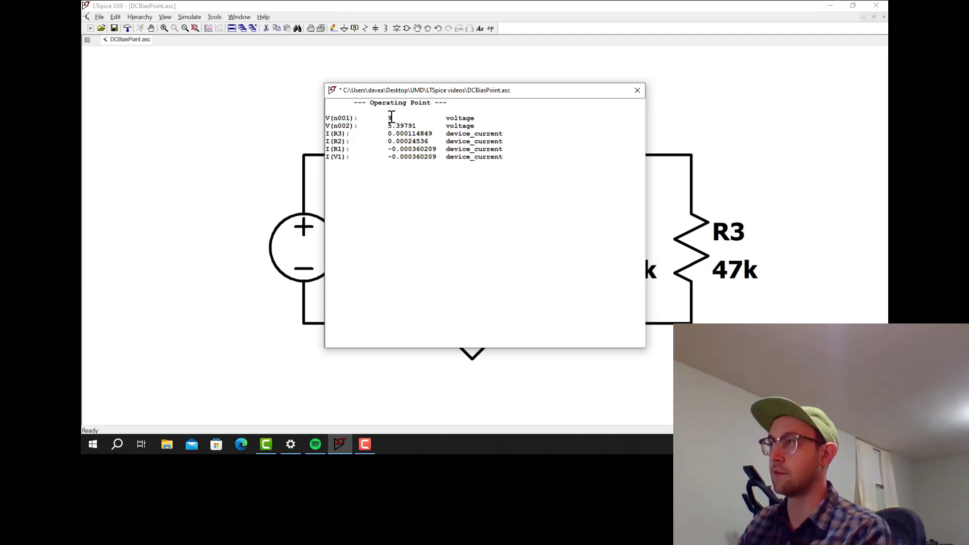
{"action": "left_click", "coordinate": [370, 130]}
{"action": "double_click", "coordinate": [335, 126]}
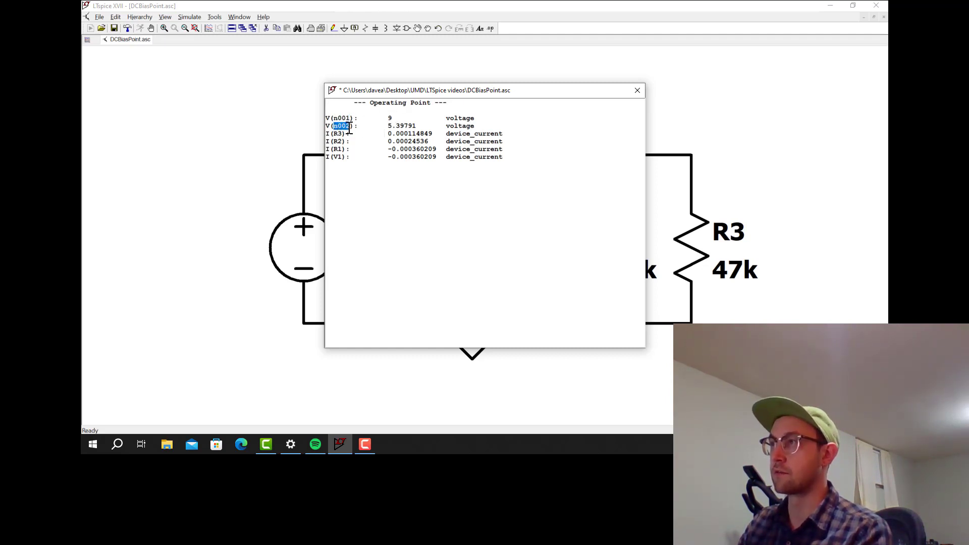
{"action": "left_click", "coordinate": [392, 118]}
{"action": "left_click_drag", "start_coordinate": [422, 125], "coordinate": [387, 125]}
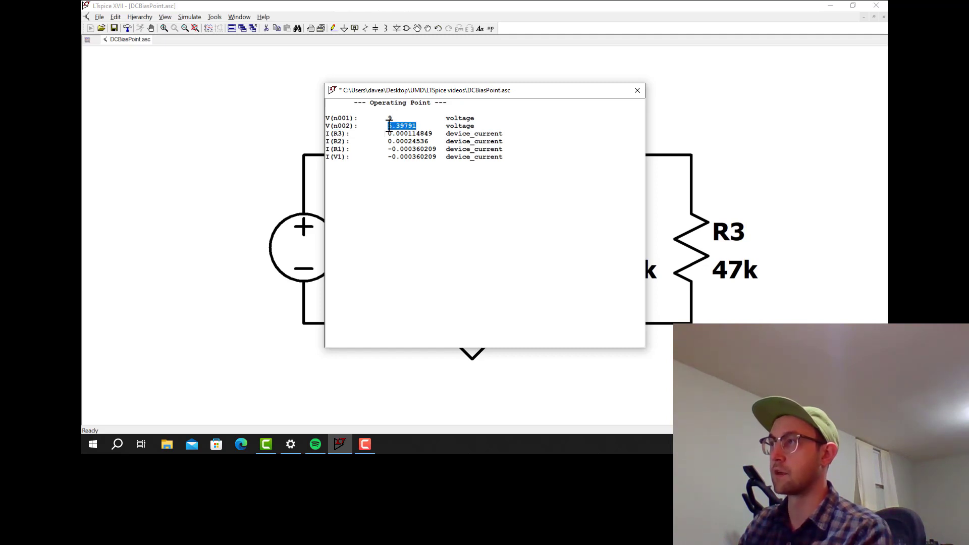
{"action": "left_click", "coordinate": [431, 130]}
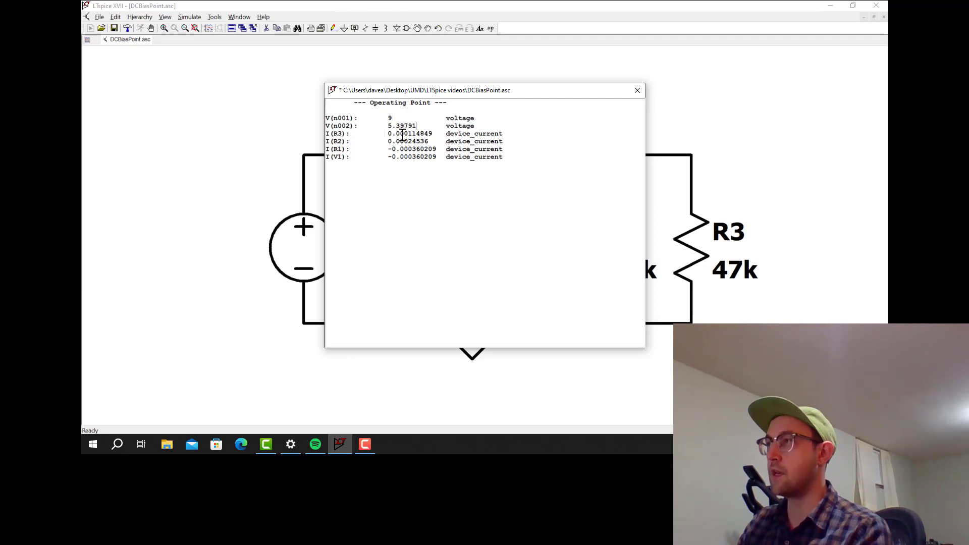
{"action": "left_click_drag", "start_coordinate": [406, 134], "coordinate": [416, 135]}
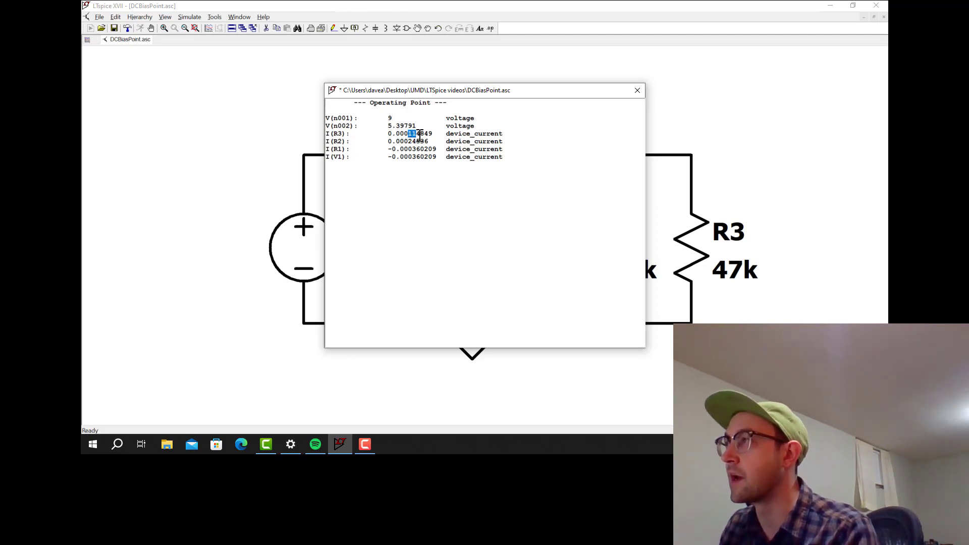
{"action": "left_click", "coordinate": [415, 135]}
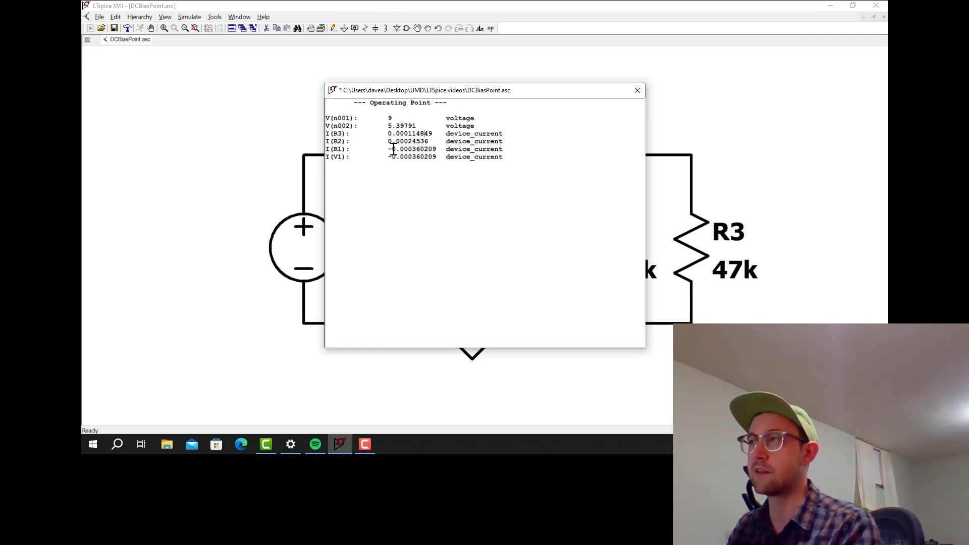
Close the results and cut both wires linking R1 to V1 and the R2/R3 node.
{"action": "left_click", "coordinate": [638, 89]}
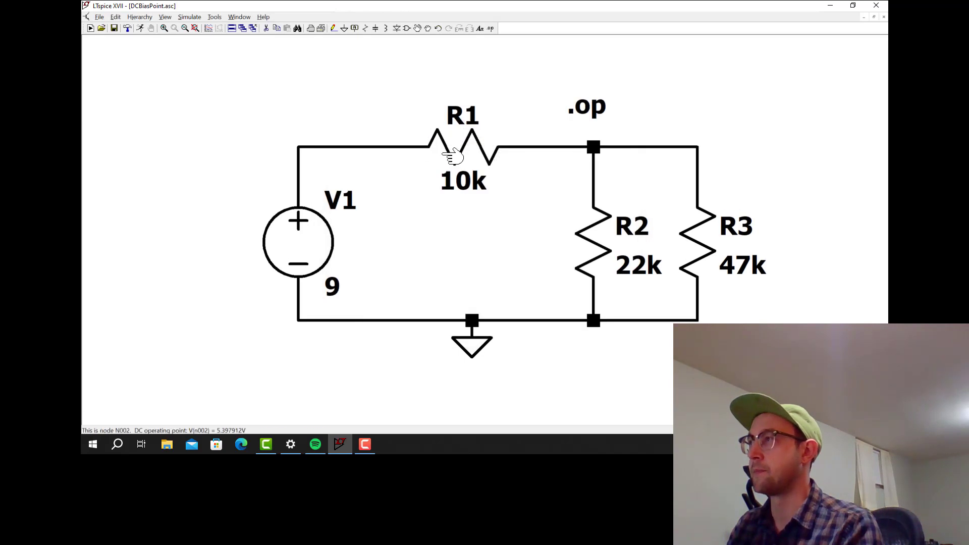
{"action": "left_click", "coordinate": [267, 28]}
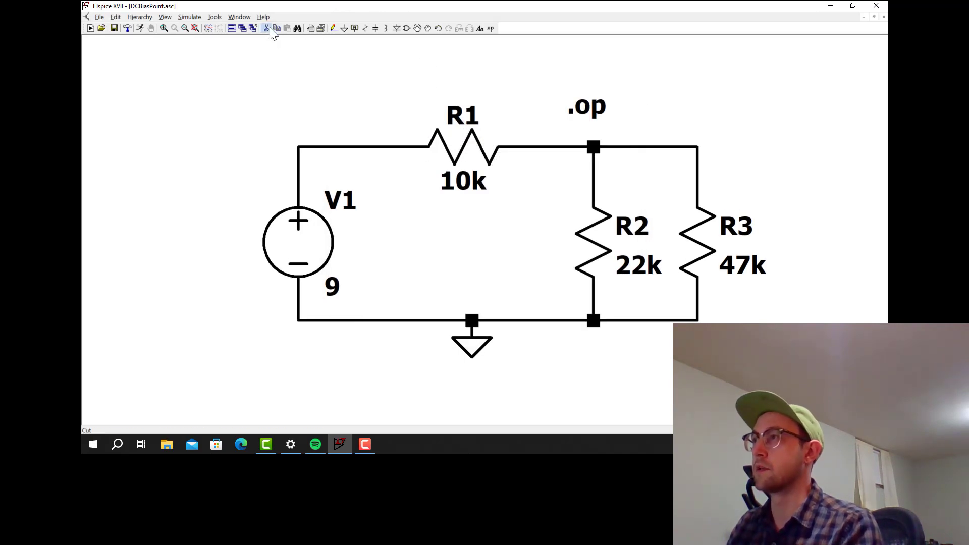
{"action": "left_click", "coordinate": [331, 147]}
{"action": "left_click", "coordinate": [555, 147]}
{"action": "right_click", "coordinate": [528, 143]}
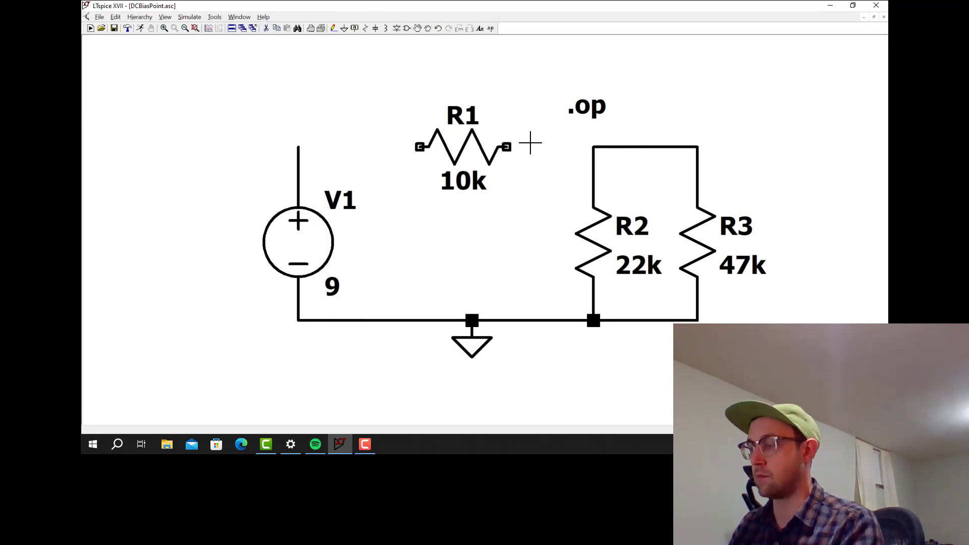
Flip R1 with Ctrl+R and move it slightly to the left.
{"action": "left_click", "coordinate": [427, 28]}
{"action": "left_click", "coordinate": [454, 147]}
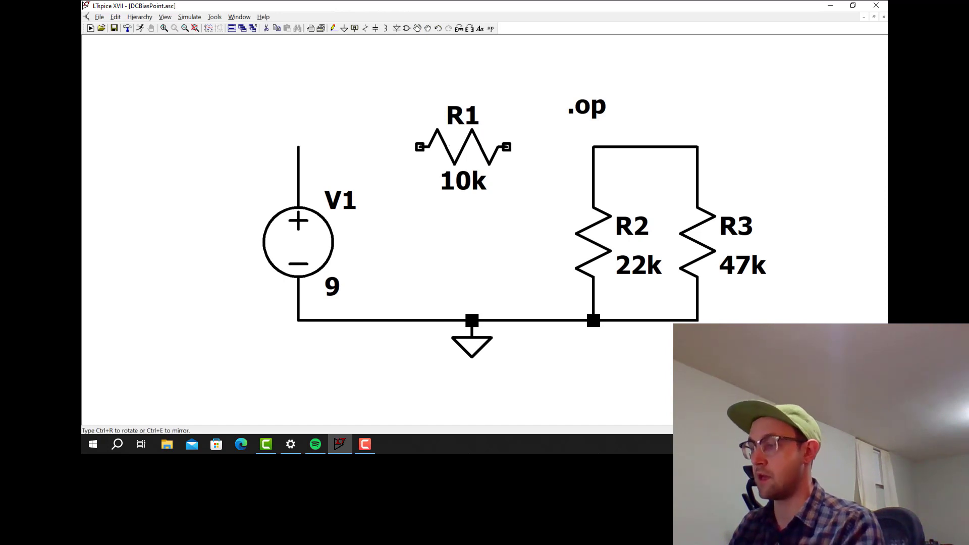
{"action": "key", "text": "ctrl+r"}
{"action": "key", "text": "ctrl+r"}
{"action": "left_click", "coordinate": [461, 138]}
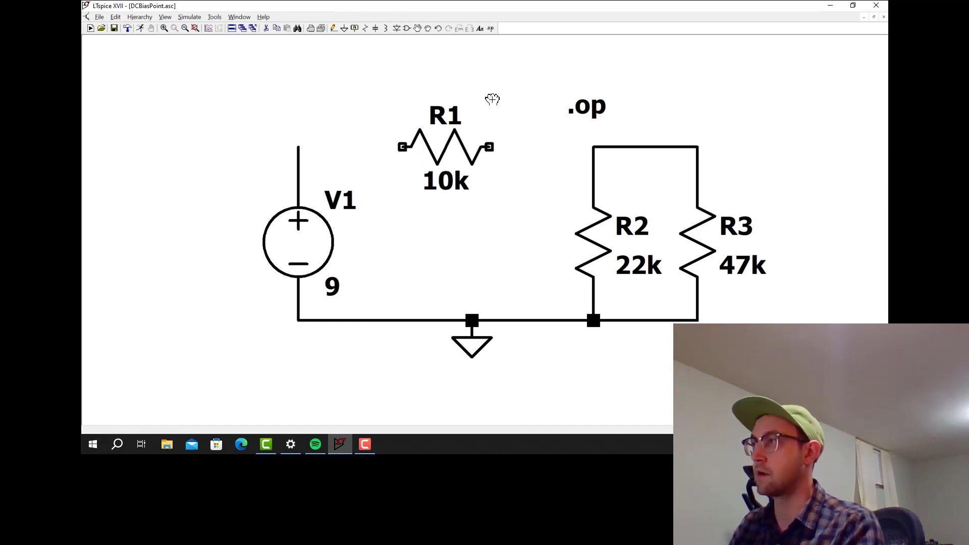
Rewire R1 between the top of V1 and the R2/R3 top node.
{"action": "left_click", "coordinate": [333, 27]}
{"action": "left_click", "coordinate": [488, 147]}
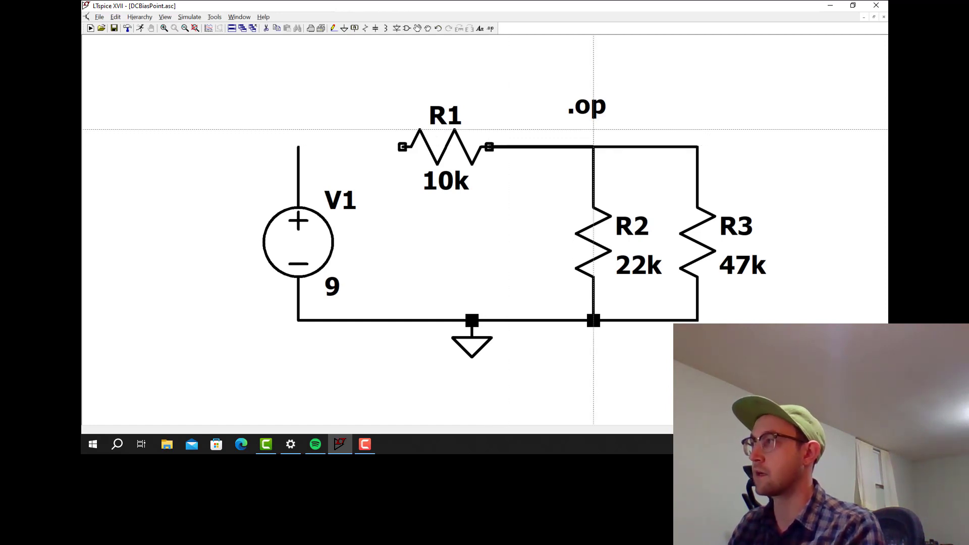
{"action": "left_click", "coordinate": [594, 147]}
{"action": "left_click", "coordinate": [402, 147]}
{"action": "left_click", "coordinate": [298, 147]}
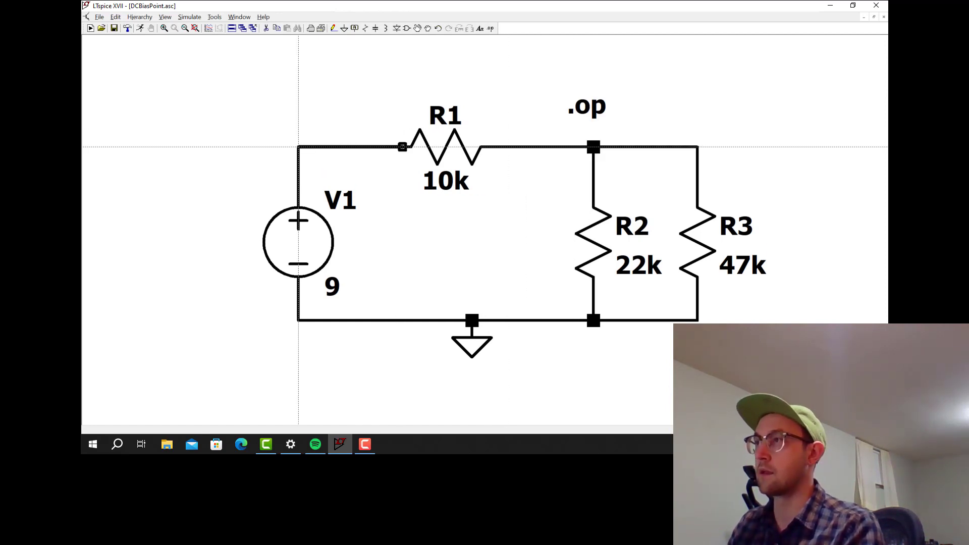
{"action": "key", "text": "Escape"}
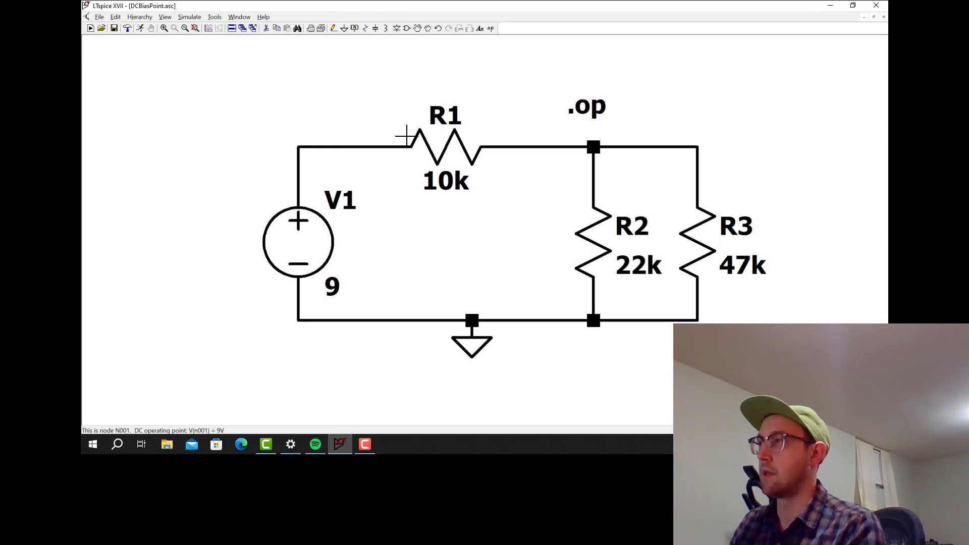
Re-run the operating point simulation, check n001 = 9 V and n002 = 5.39791 V, then close the results.
{"action": "left_click", "coordinate": [193, 16]}
{"action": "left_click", "coordinate": [196, 29]}
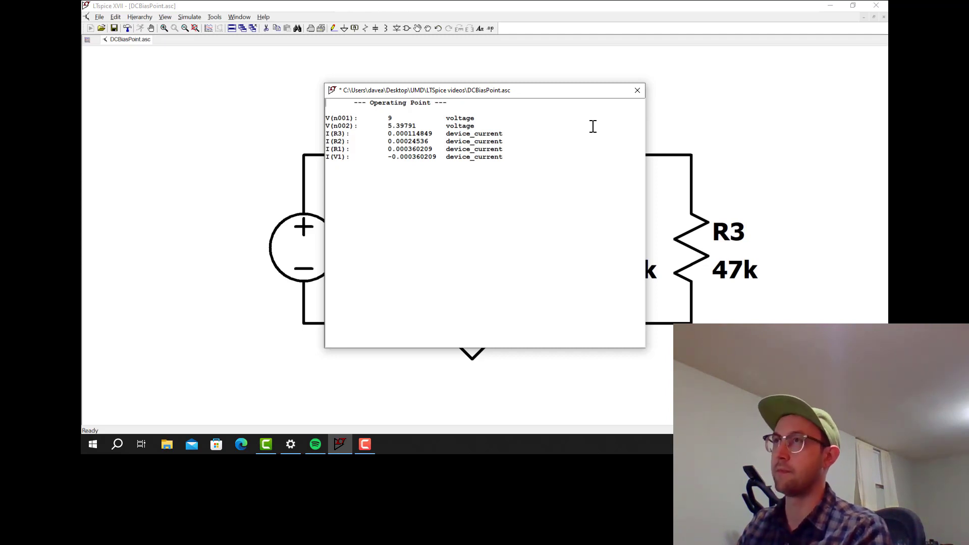
{"action": "left_click", "coordinate": [641, 90]}
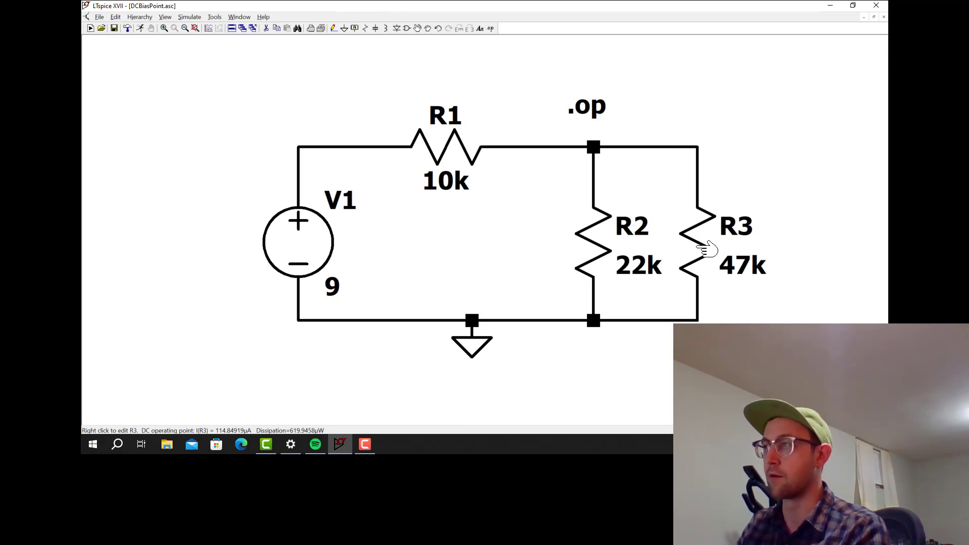
Label the top-left wire node V1.
{"action": "left_click", "coordinate": [356, 29]}
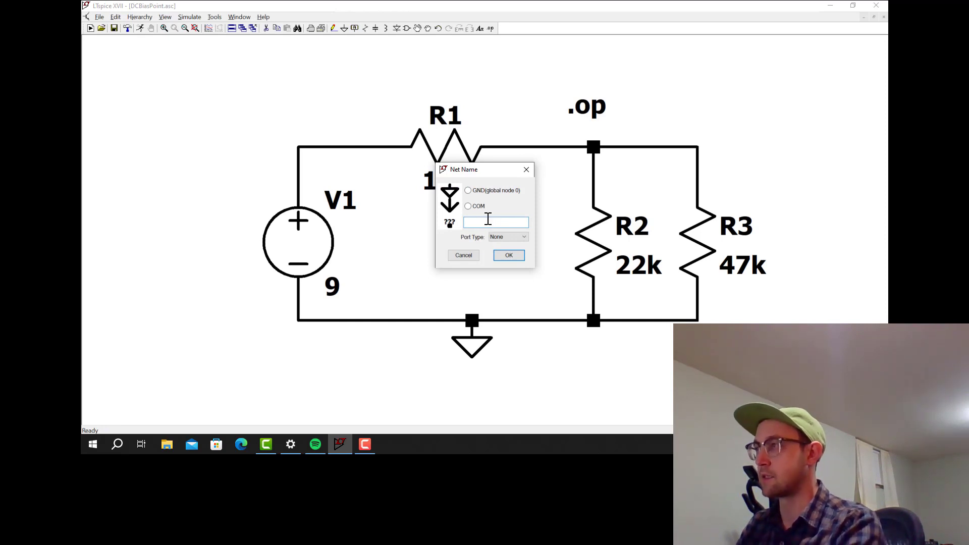
{"action": "left_click", "coordinate": [464, 254]}
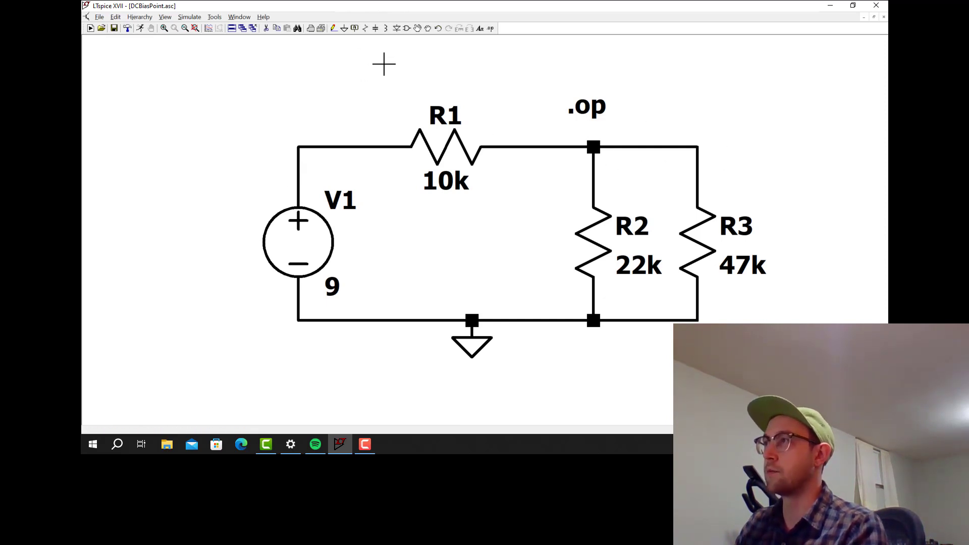
{"action": "left_click", "coordinate": [354, 28]}
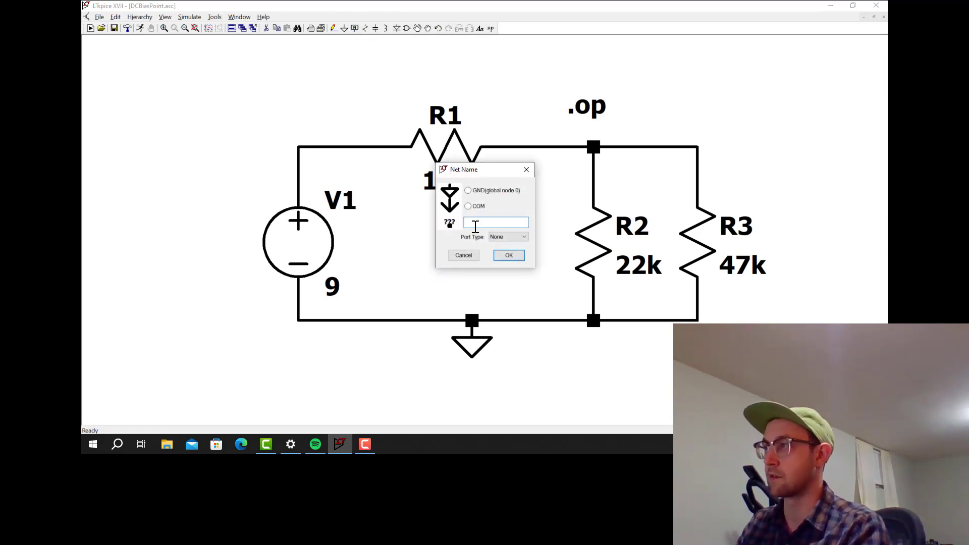
{"action": "type", "text": "V1"}
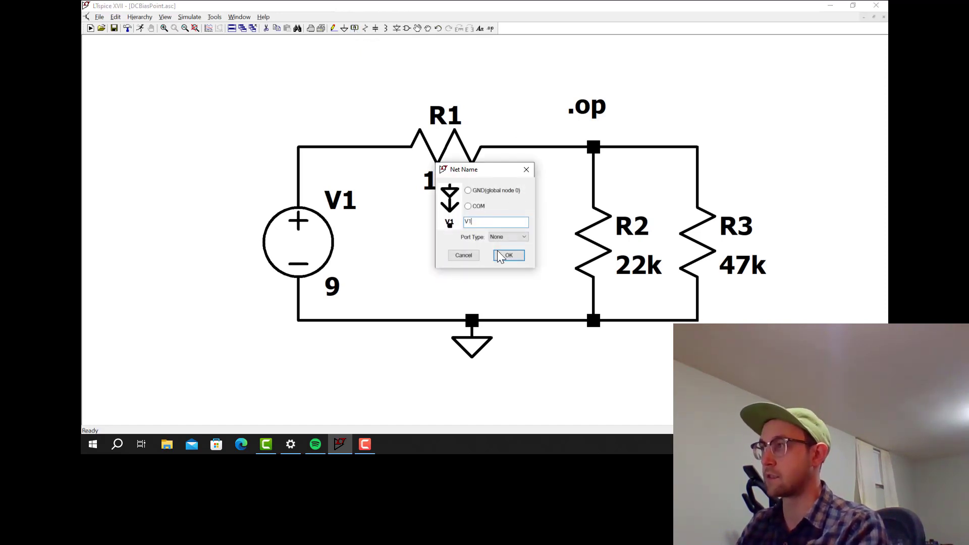
{"action": "left_click", "coordinate": [509, 255]}
{"action": "left_click", "coordinate": [298, 147]}
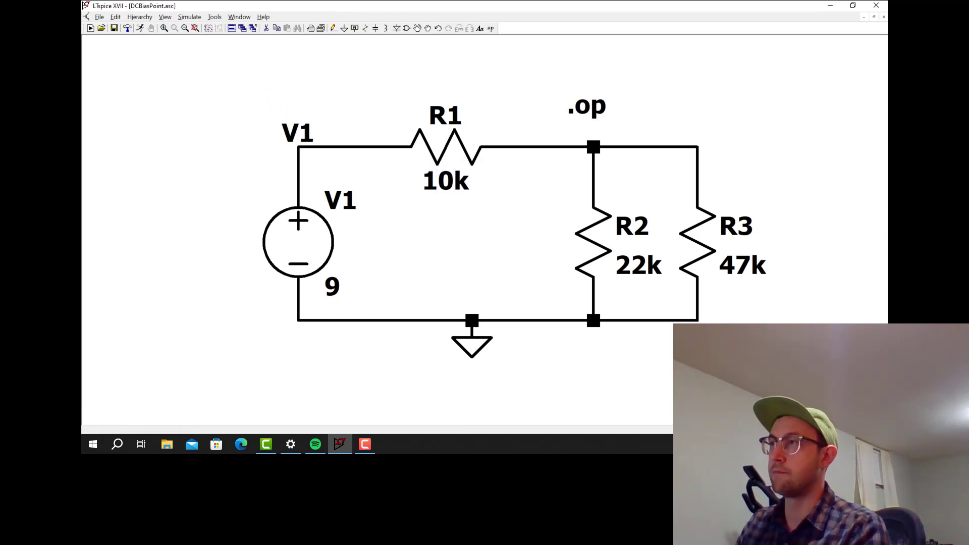
{"action": "key", "text": "Escape"}
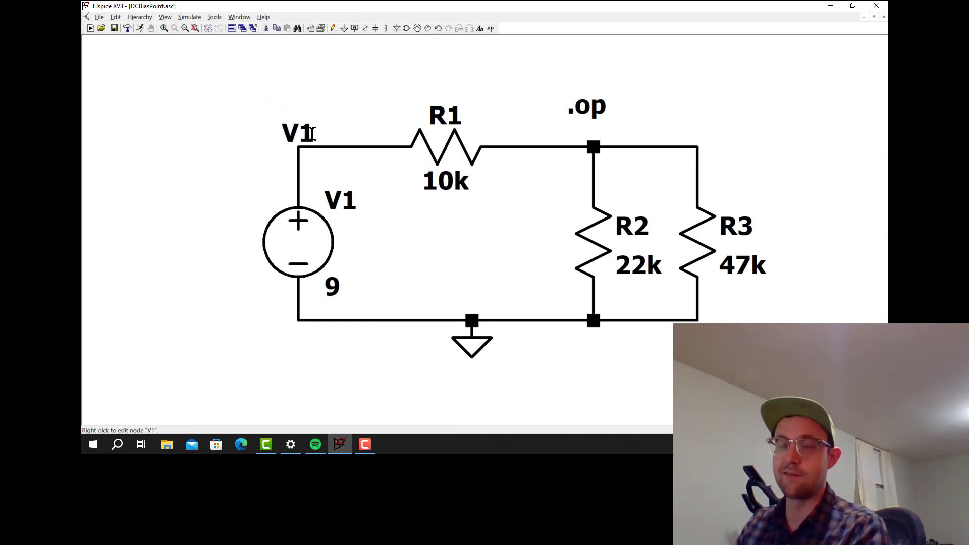
Label the node on R3's top wire V2.
{"action": "left_click", "coordinate": [355, 29]}
{"action": "type", "text": "V2"}
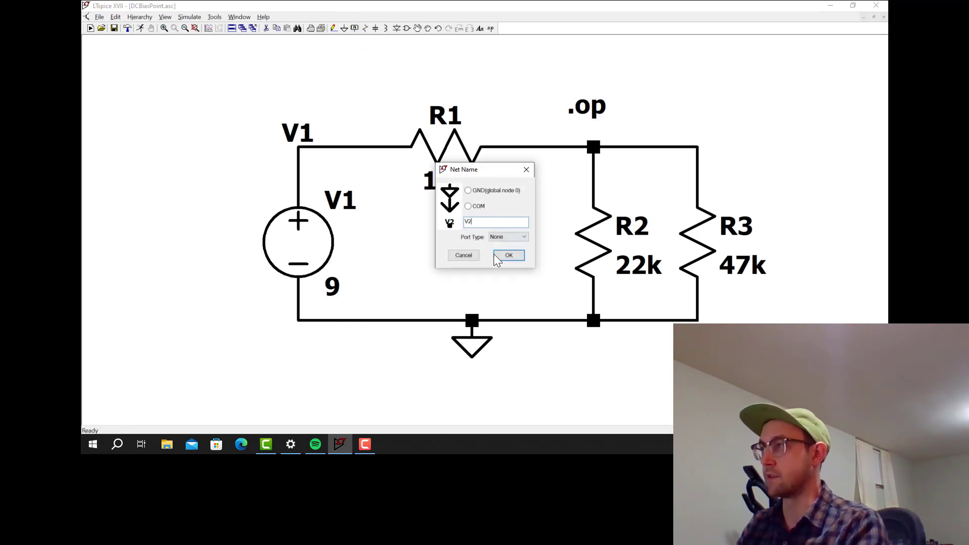
{"action": "left_click", "coordinate": [508, 255]}
{"action": "left_click", "coordinate": [698, 147]}
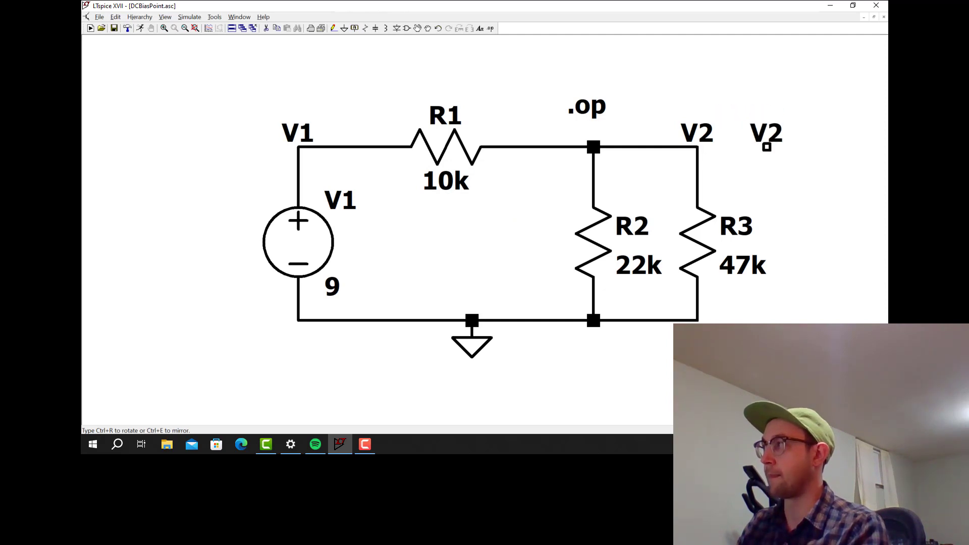
{"action": "key", "text": "Escape"}
{"action": "left_click", "coordinate": [190, 16]}
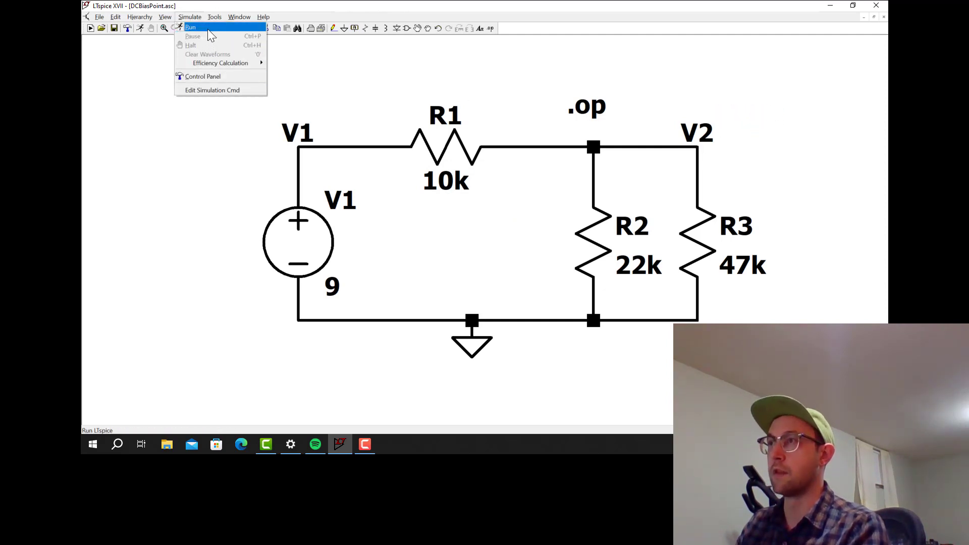
Run the simulation, confirm V(v1) = 9 V and V(v2) = 5.39791 V, then close the results.
{"action": "left_click", "coordinate": [207, 29]}
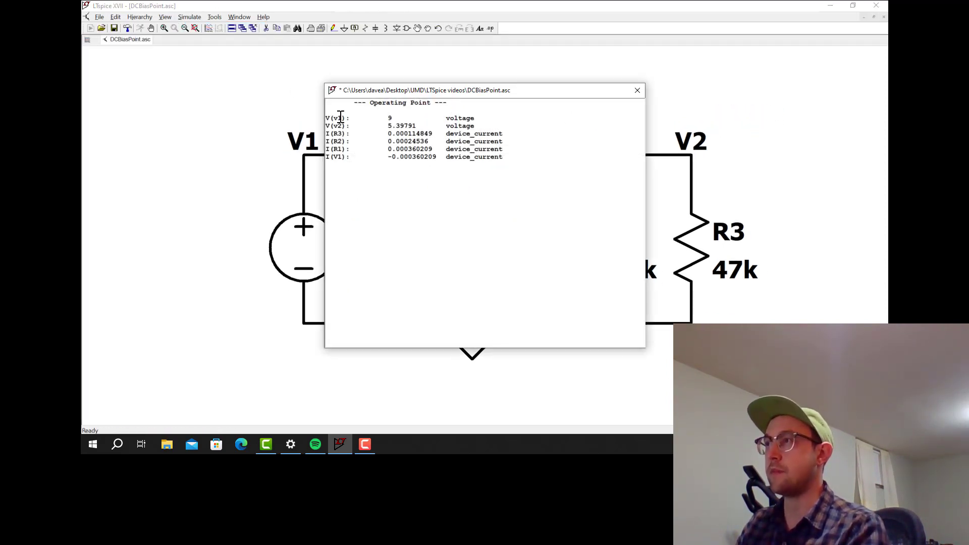
{"action": "double_click", "coordinate": [336, 117]}
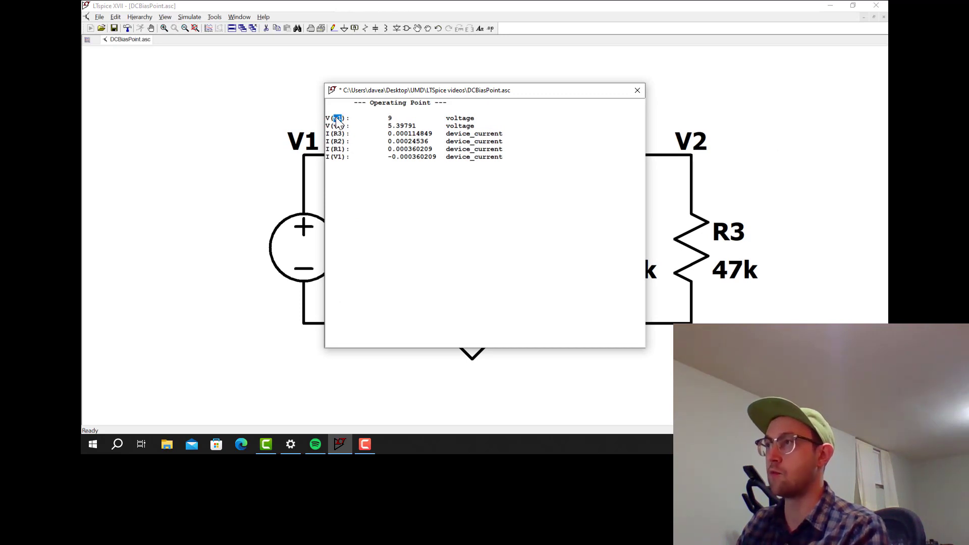
{"action": "left_click", "coordinate": [389, 118]}
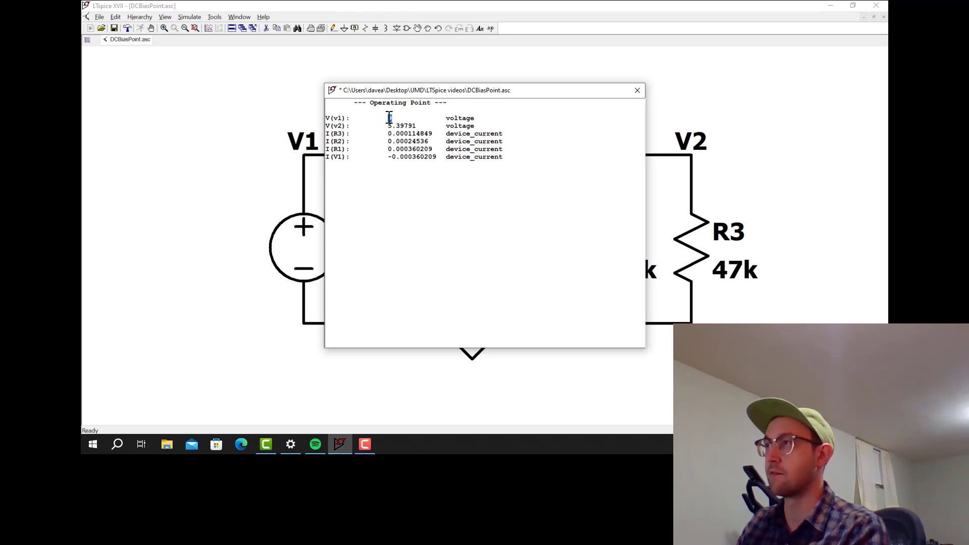
{"action": "double_click", "coordinate": [341, 126]}
{"action": "left_click_drag", "start_coordinate": [417, 126], "coordinate": [388, 127]}
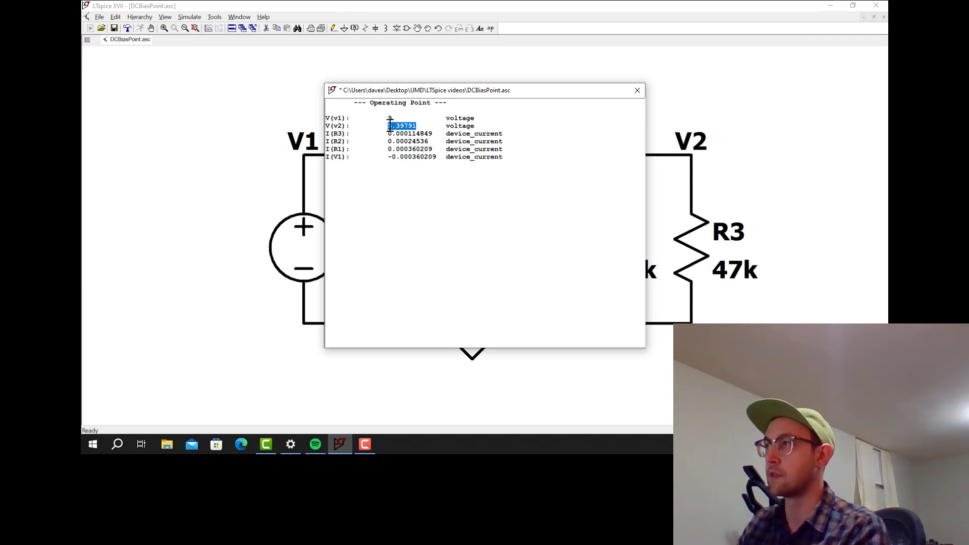
{"action": "left_click", "coordinate": [431, 127]}
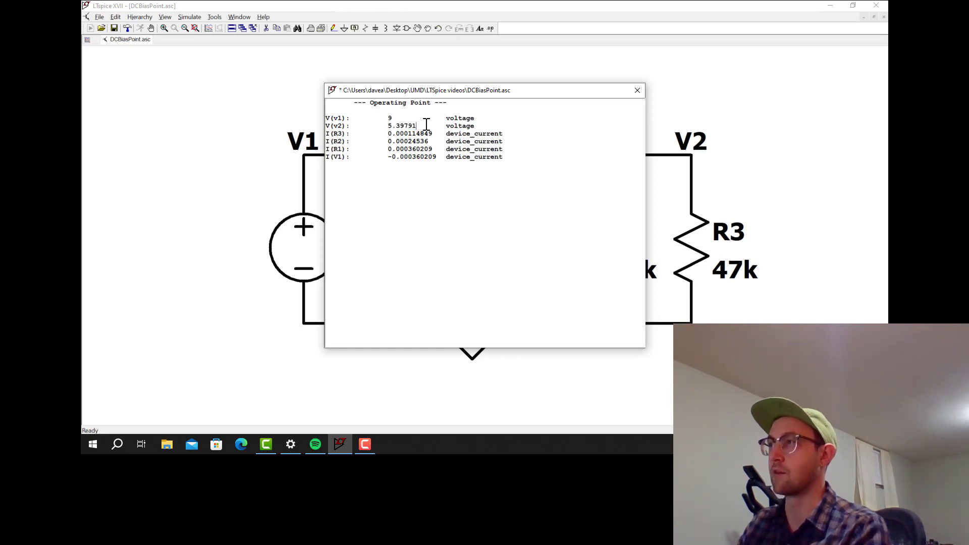
{"action": "left_click", "coordinate": [638, 90]}
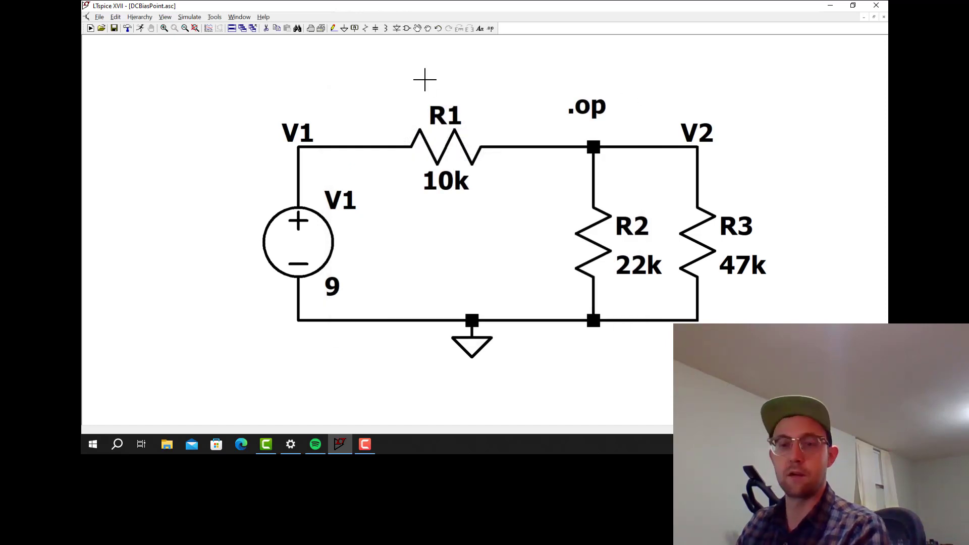